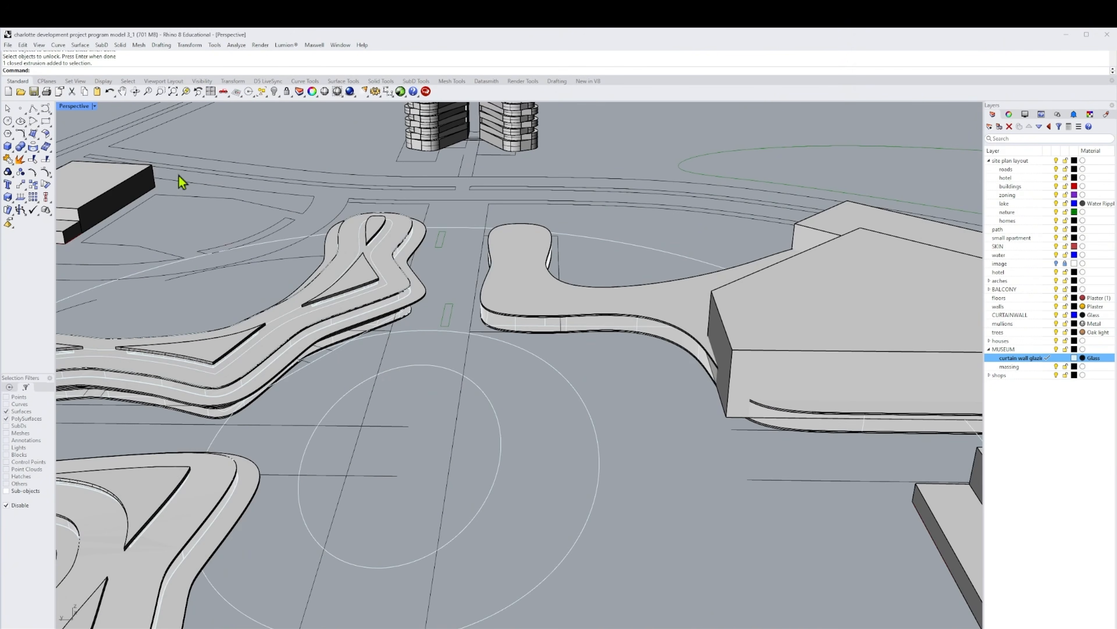
Draw a closed degree-3 dumbbell-shaped curve around the long rectangle in the top view
left_click(99, 628)
left_click(44, 111)
scroll(672, 265, "up", 5)
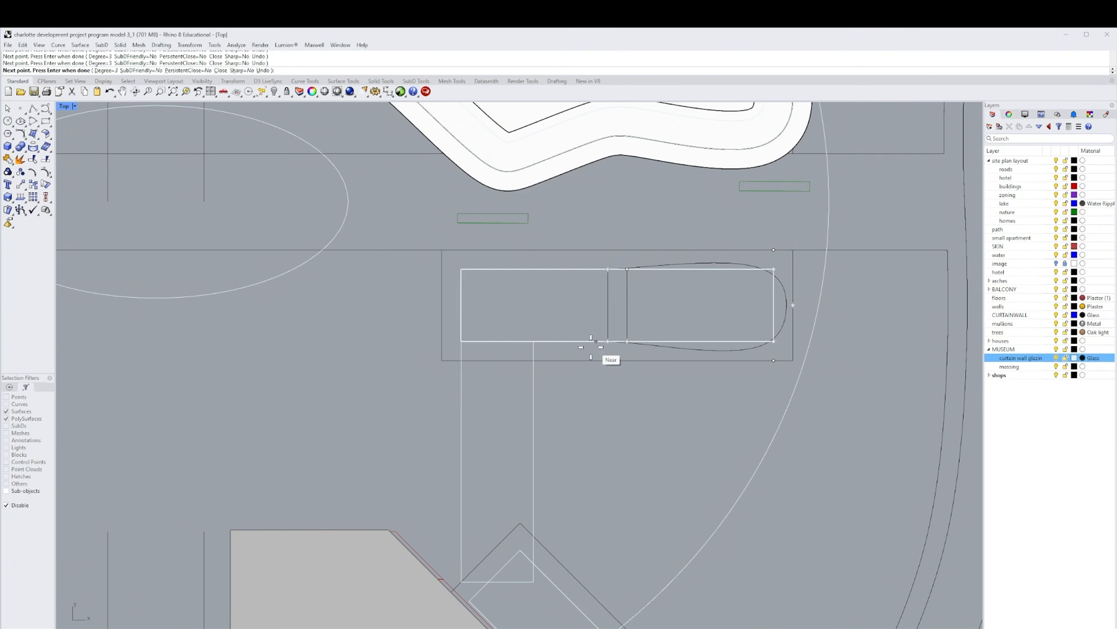
left_click(609, 269)
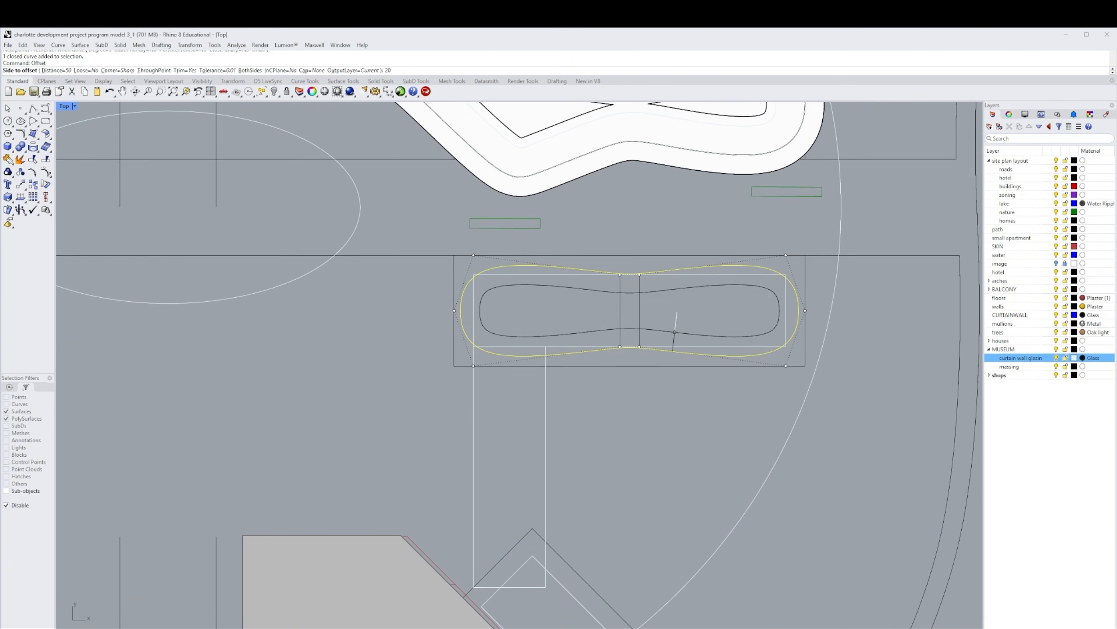
Offset the closed dumbbell curve inward by 20 and return to the perspective view
left_click(579, 277)
double_click(64, 106)
double_click(536, 106)
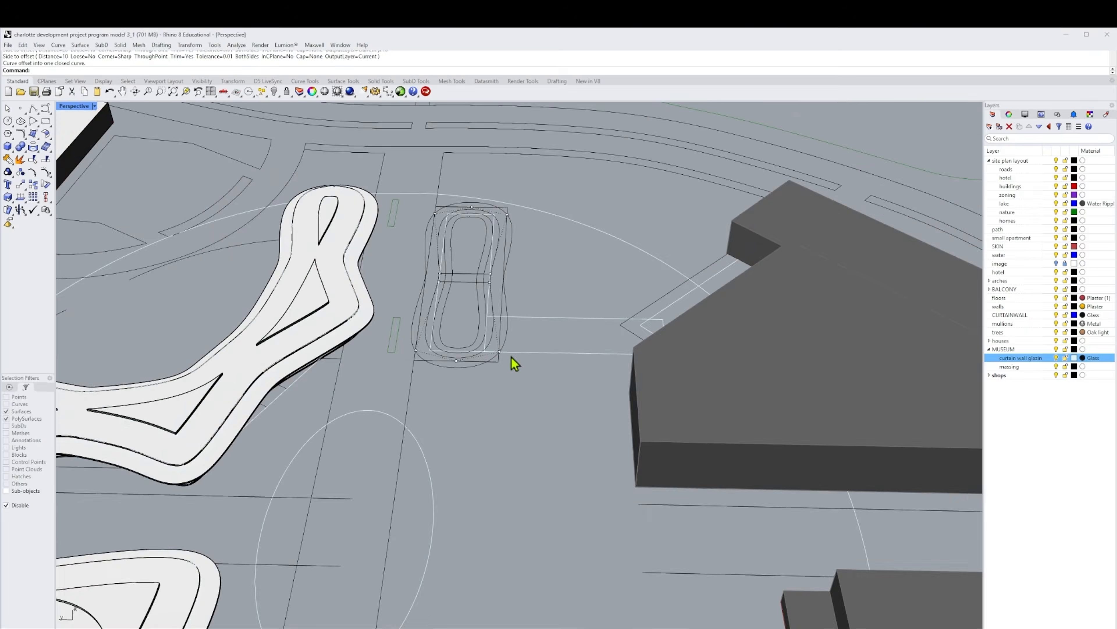
Build a planar surface from the offset curve just inside the outer dumbbell outline
right_click_drag(514, 359, 639, 398)
scroll(638, 399, "up", 6)
left_click(605, 418)
type("Off")
left_click(600, 416)
key("Return")
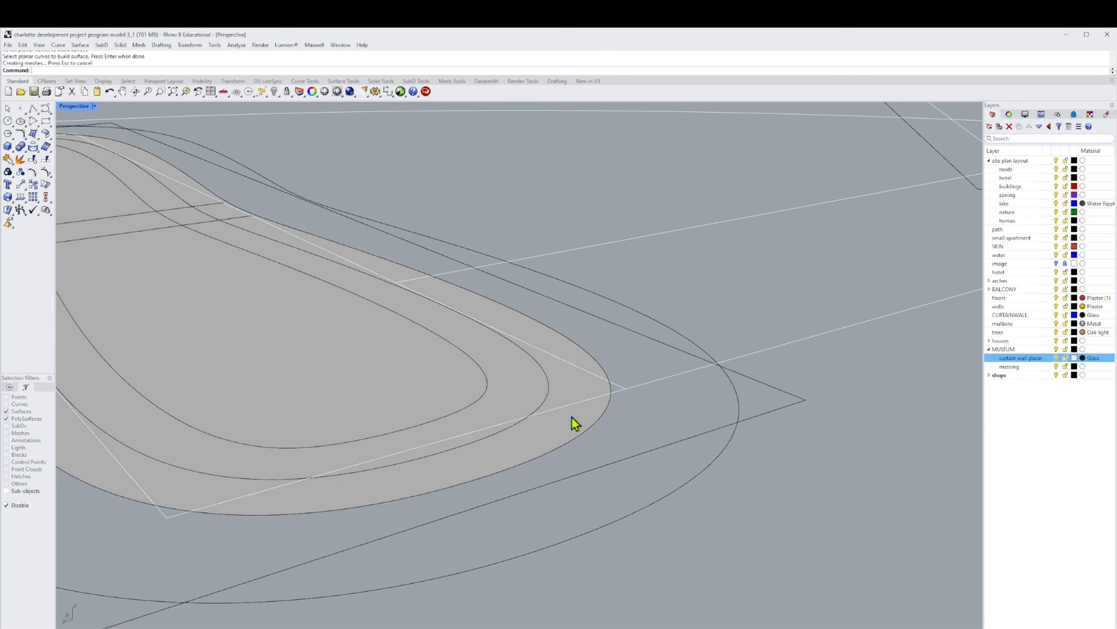
Extrude the dumbbell-shaped planar surface by 2 into a thin slab
left_click(572, 416)
left_click(101, 70)
type("2")
key("Return")
Make the MUSEUM curtain wall glazing layer current and extrude the inner offset curves on the slab by 10'
left_click(603, 410)
scroll(725, 308, "down", 2)
right_click_drag(726, 307, 711, 299)
left_click(611, 367)
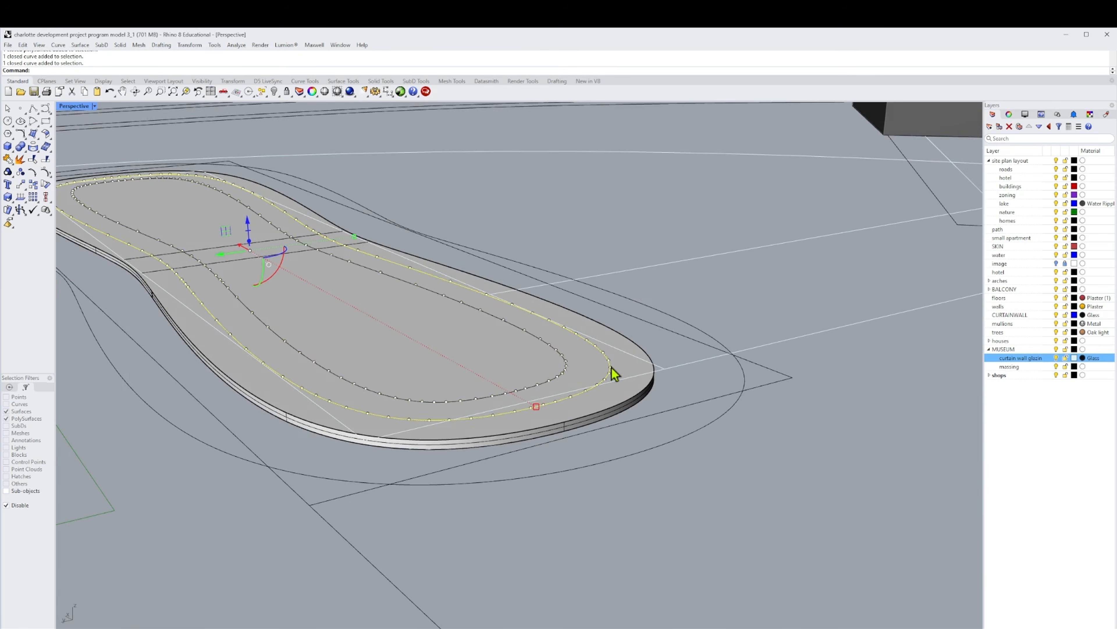
left_click(1017, 368)
double_click(1019, 358)
type("ExtrudeCrv")
key("Return")
type("10'")
key("Return")
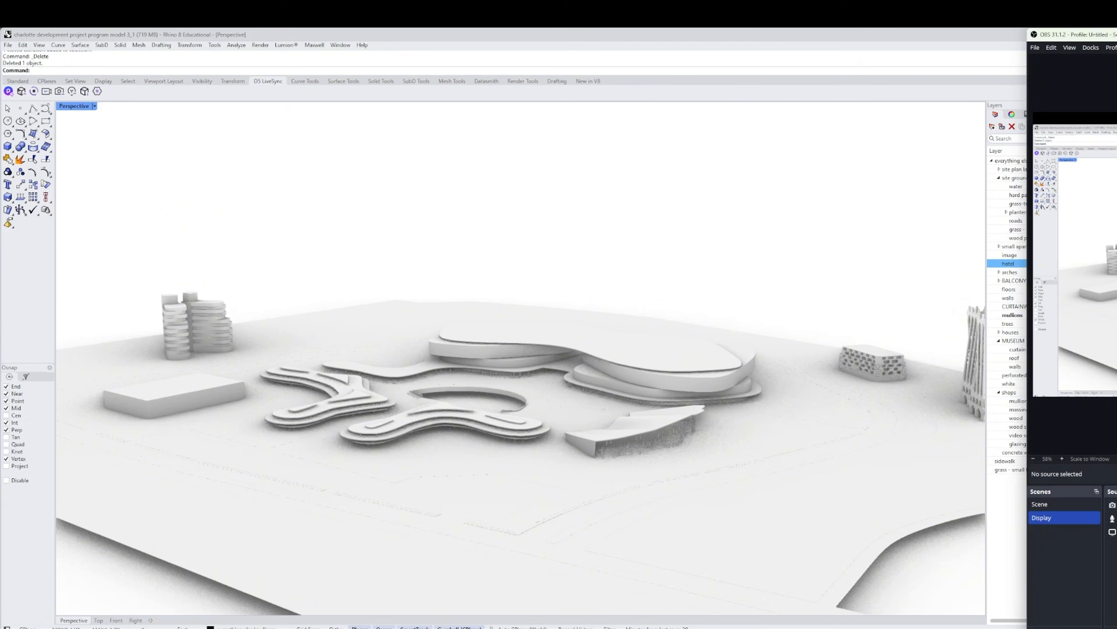
Draw massing boxes on the site, one in the open foreground and one beside the twin towers
left_click(8, 146)
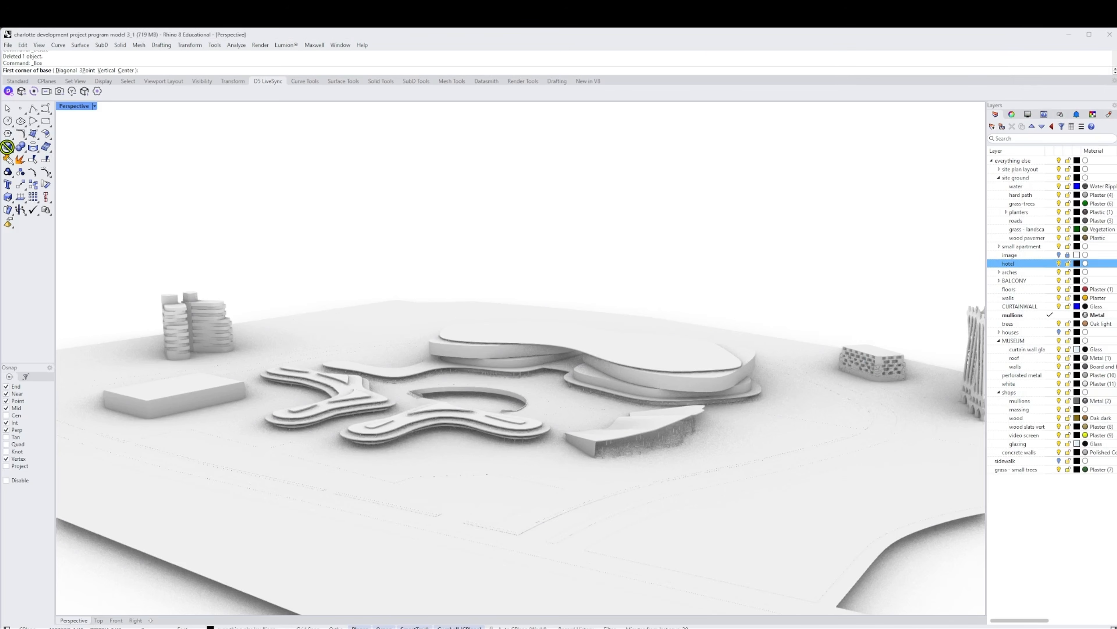
left_click(739, 466)
key("Return")
left_click(134, 351)
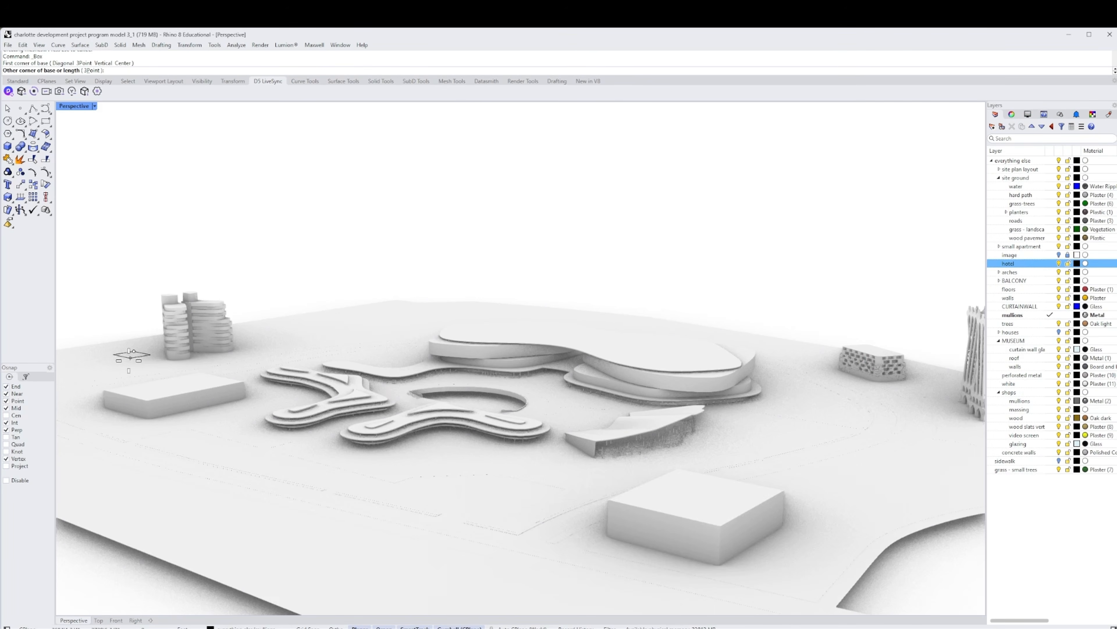
left_click_drag(171, 311, 292, 340)
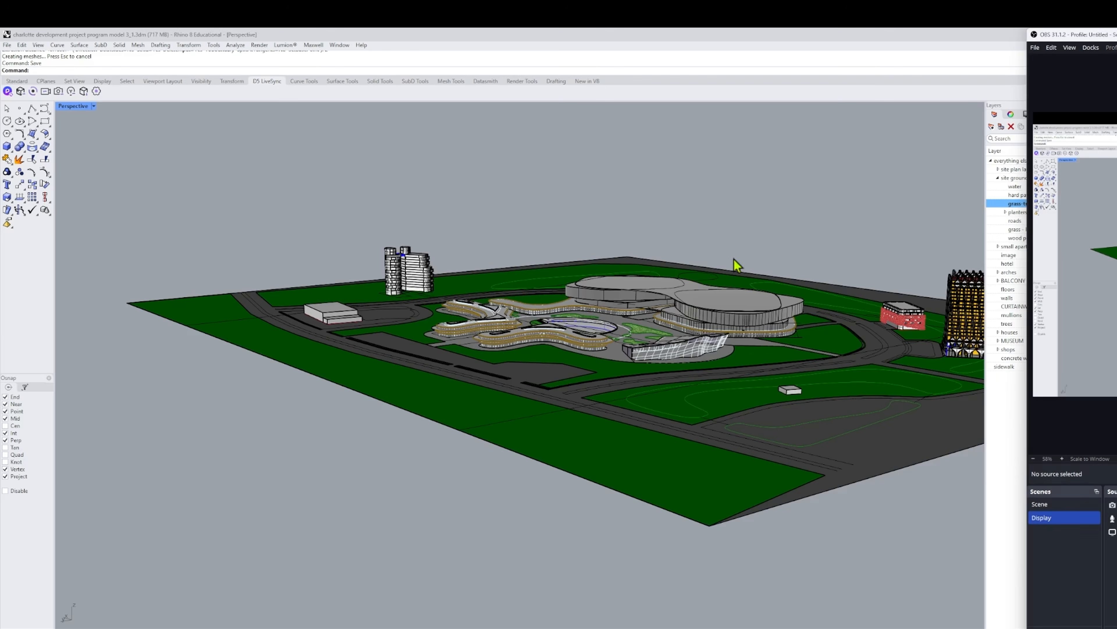
Array the vertical mullion along the glazing path curve with 10' between items and Freeform orientation
right_click_drag(738, 266, 631, 302)
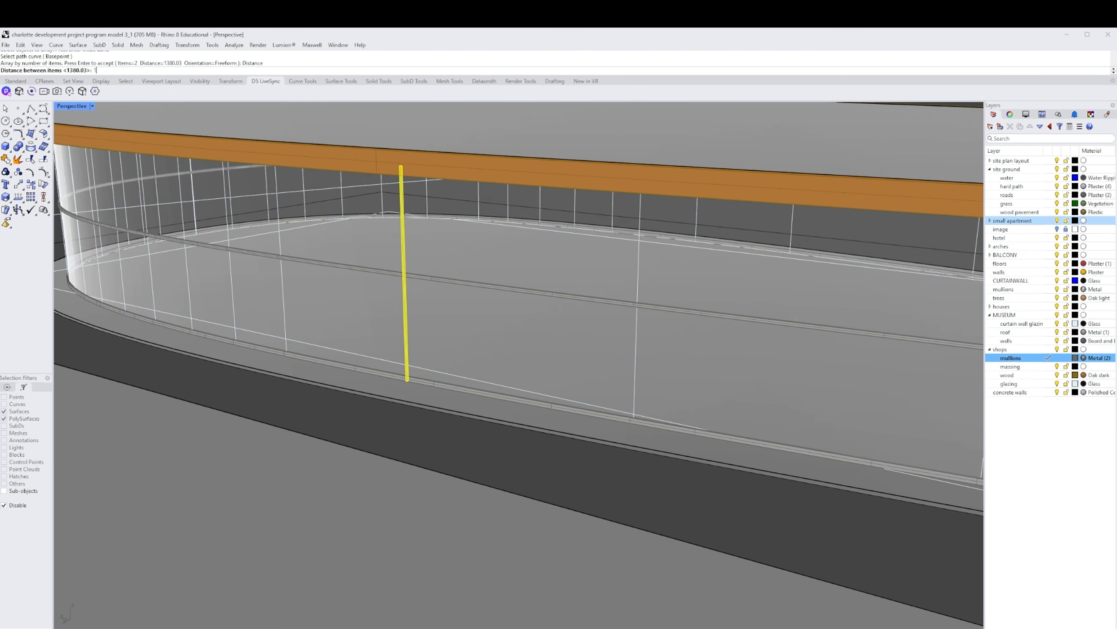
type("0'")
key("Return")
key("Return")
scroll(554, 162, "down", 5)
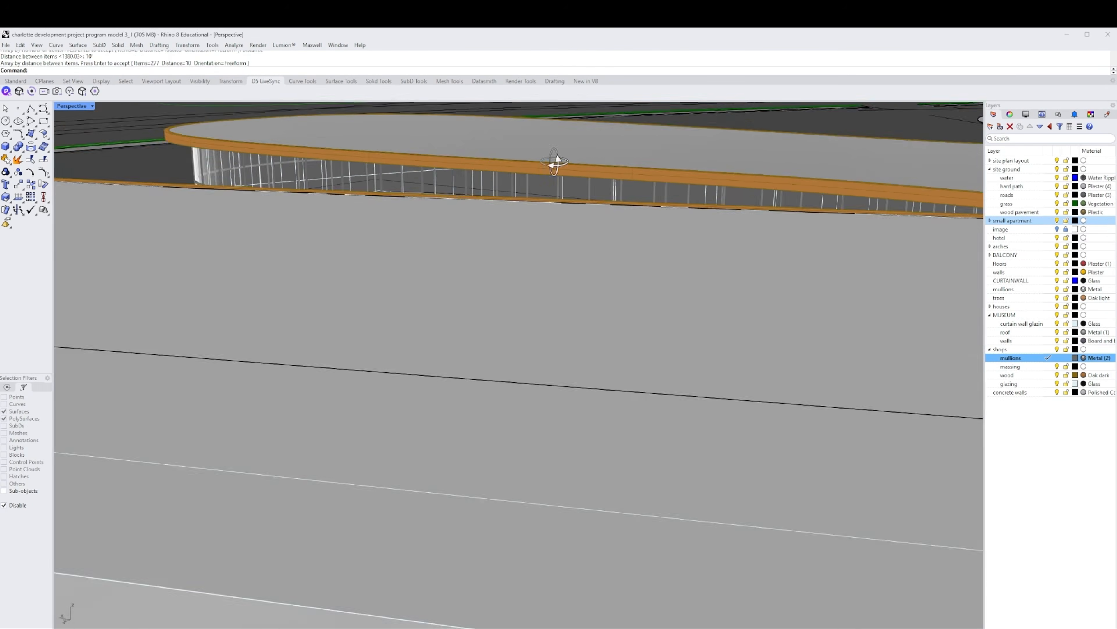
right_click_drag(554, 162, 634, 192)
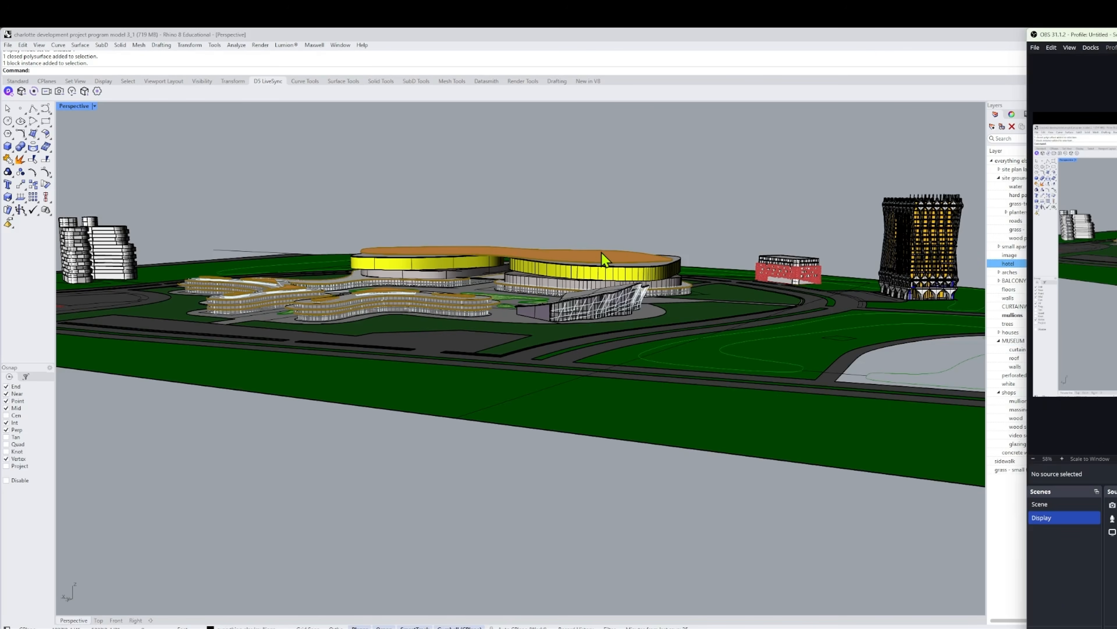
Examine the museum, the curved shop buildings and the surrounding towers from several angles
scroll(605, 257, "up", 6)
right_click_drag(602, 253, 599, 269)
scroll(525, 251, "up", 2)
right_click_drag(524, 250, 644, 288)
scroll(664, 278, "down", 4)
scroll(388, 270, "up", 3)
scroll(409, 301, "up", 4)
scroll(411, 300, "down", 8)
mouse_move(413, 304)
right_mouse_down()
mouse_move(490, 302)
mouse_move(403, 301)
right_mouse_up()
scroll(721, 332, "up", 5)
right_click_drag(727, 331, 660, 315)
scroll(651, 265, "up", 5)
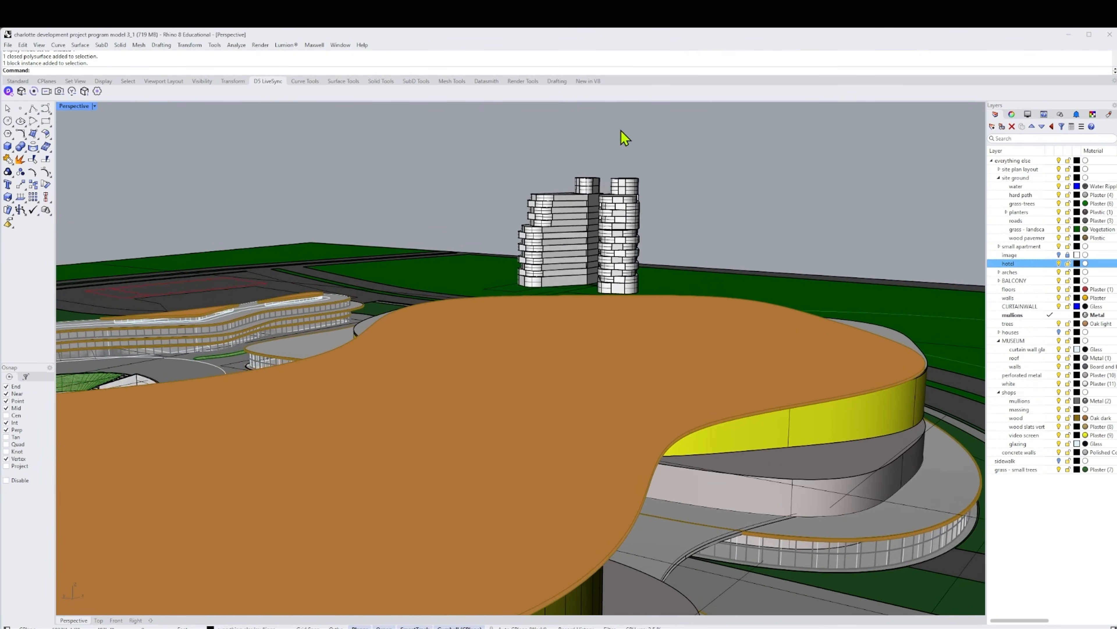
right_click_drag(440, 224, 885, 411)
right_click_drag(423, 276, 402, 264)
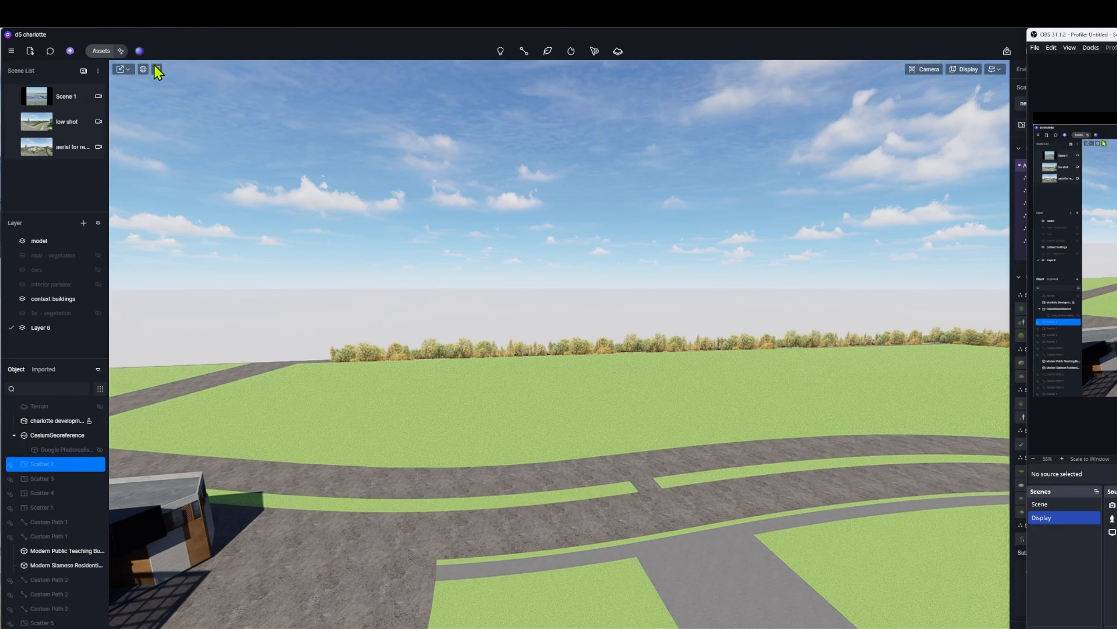
Switch to D5 Render and search the online model assets for "buildings"
left_click(101, 51)
left_click(595, 166)
left_click(598, 177)
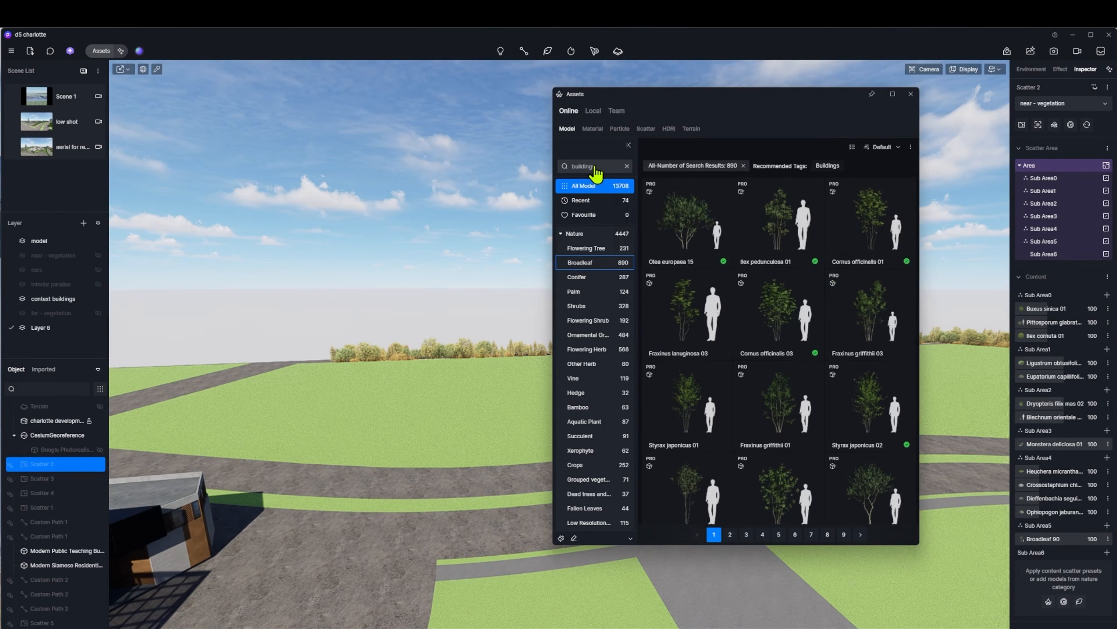
type("s")
key("Return")
scroll(788, 355, "down", 3)
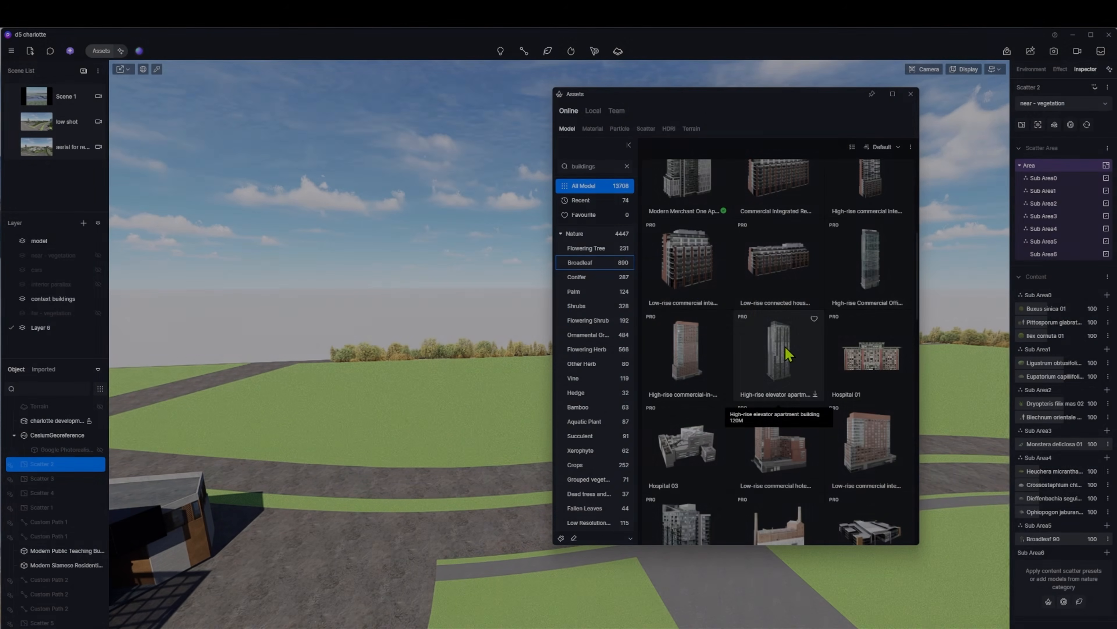
Place the Modern glass high-rise residential model on the grass beyond the road and rotate it to 294° about Z
left_click(788, 354)
scroll(709, 425, "down", 2)
left_click(710, 425)
left_click_drag(774, 95, 355, 100)
scroll(273, 321, "down", 2)
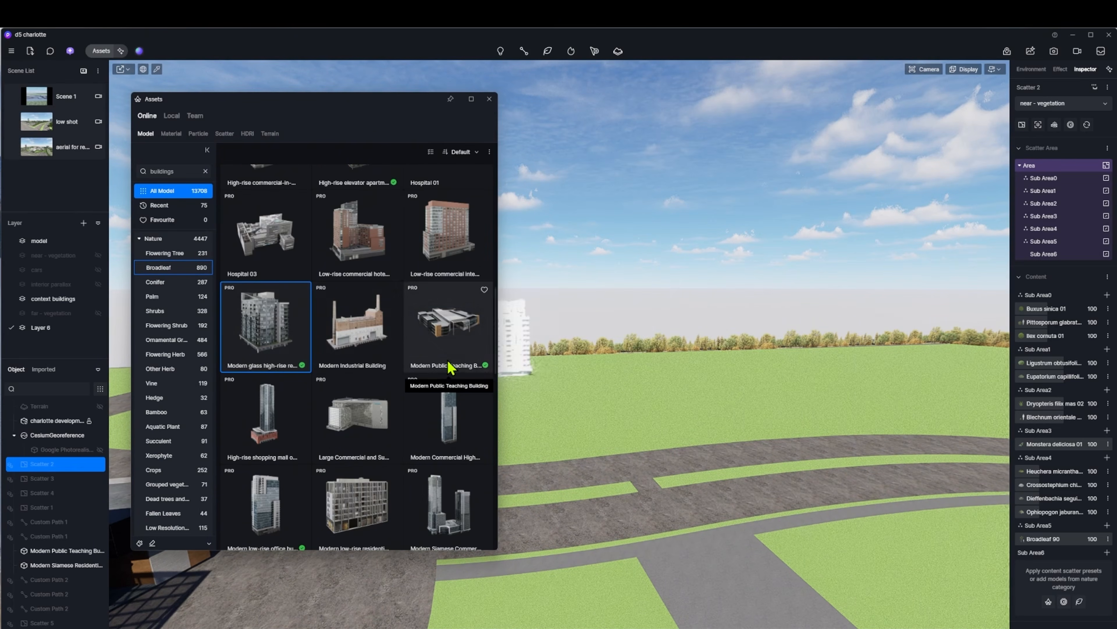
scroll(449, 365, "down", 2)
left_click(937, 416)
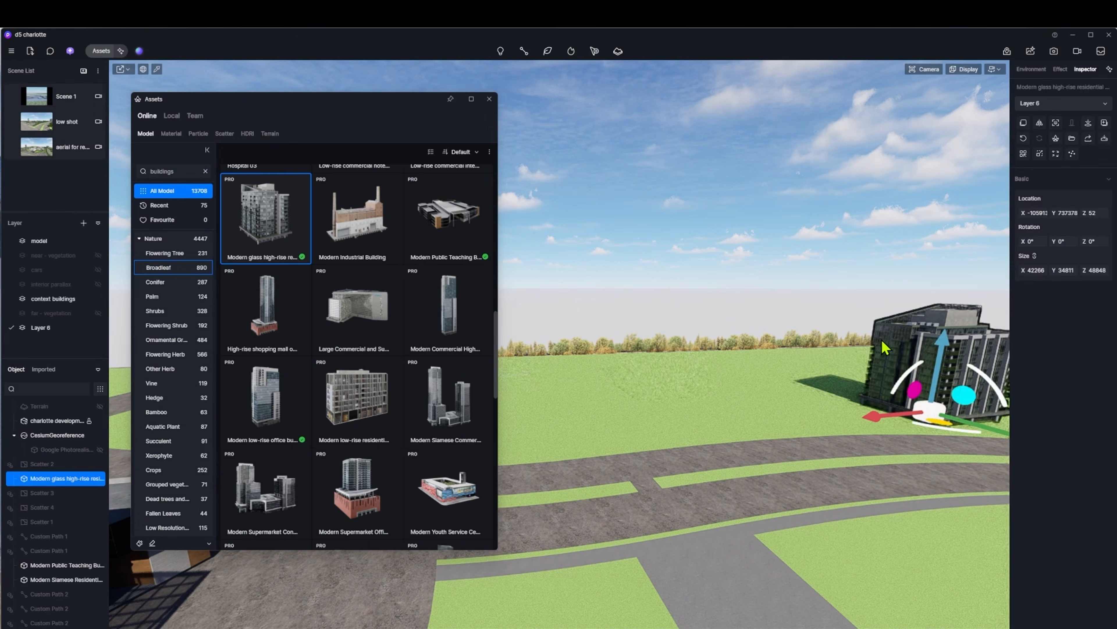
left_click_drag(925, 425, 945, 453)
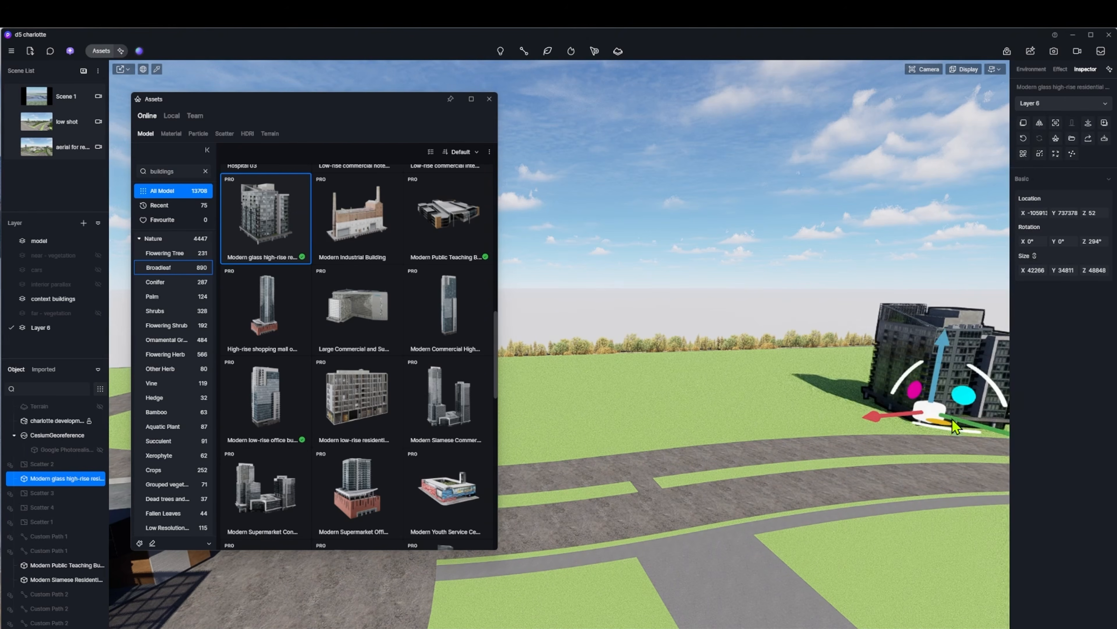
Place the Modern low-rise office building model on the grass beside the high-rise and rotate it about its vertical axis
scroll(418, 351, "down", 4)
scroll(418, 351, "down", 5)
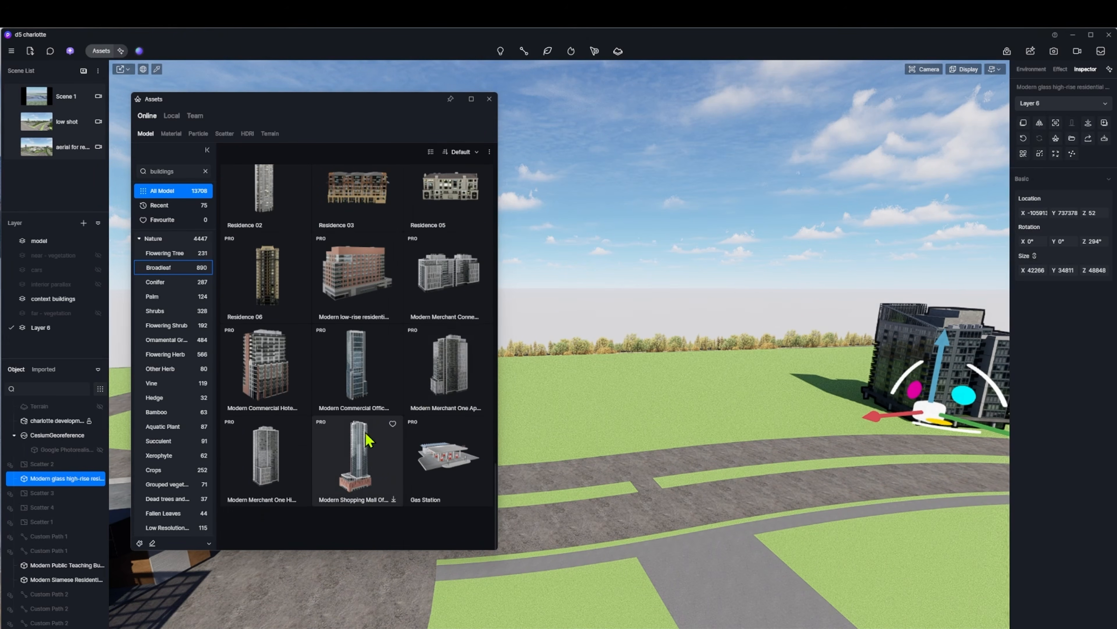
scroll(371, 440, "up", 8)
left_click(262, 379)
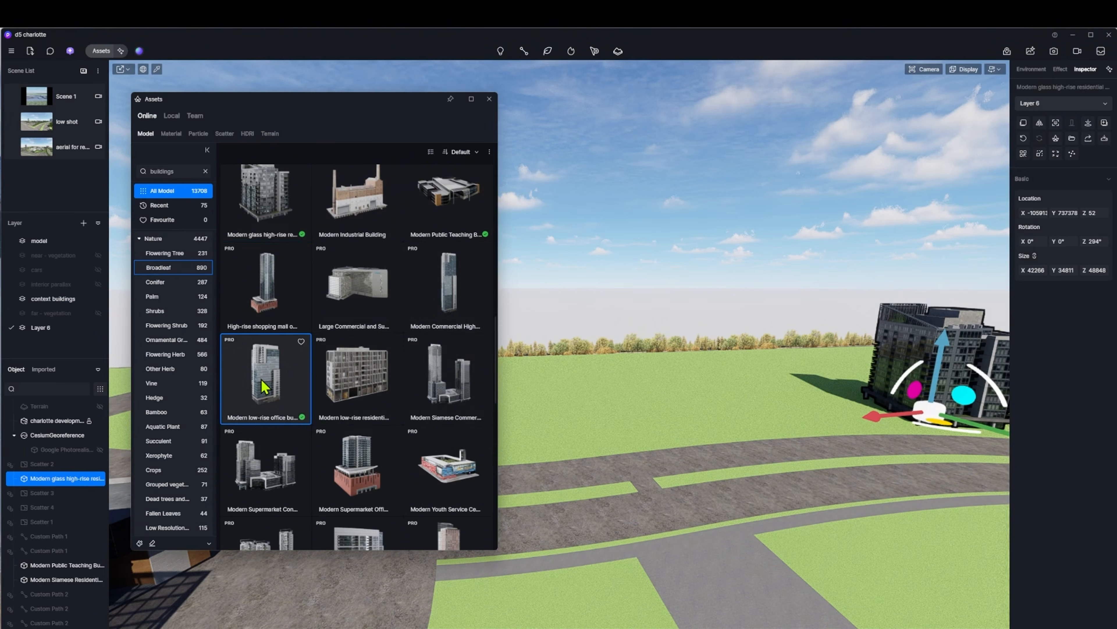
left_click_drag(370, 106, 837, 137)
left_click(624, 422)
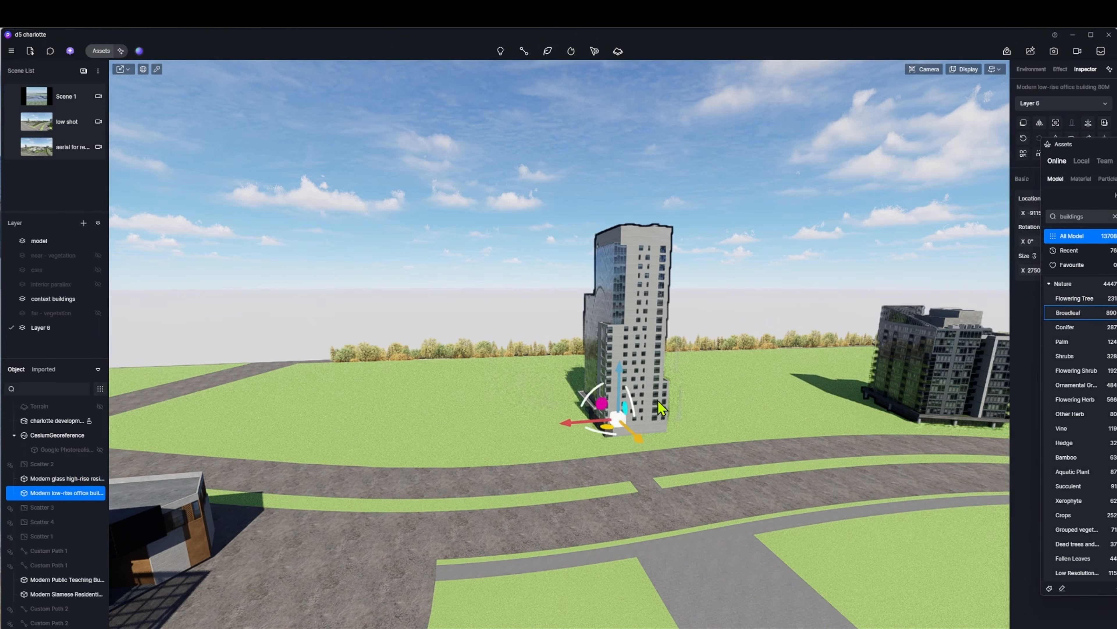
left_click_drag(642, 427, 758, 303)
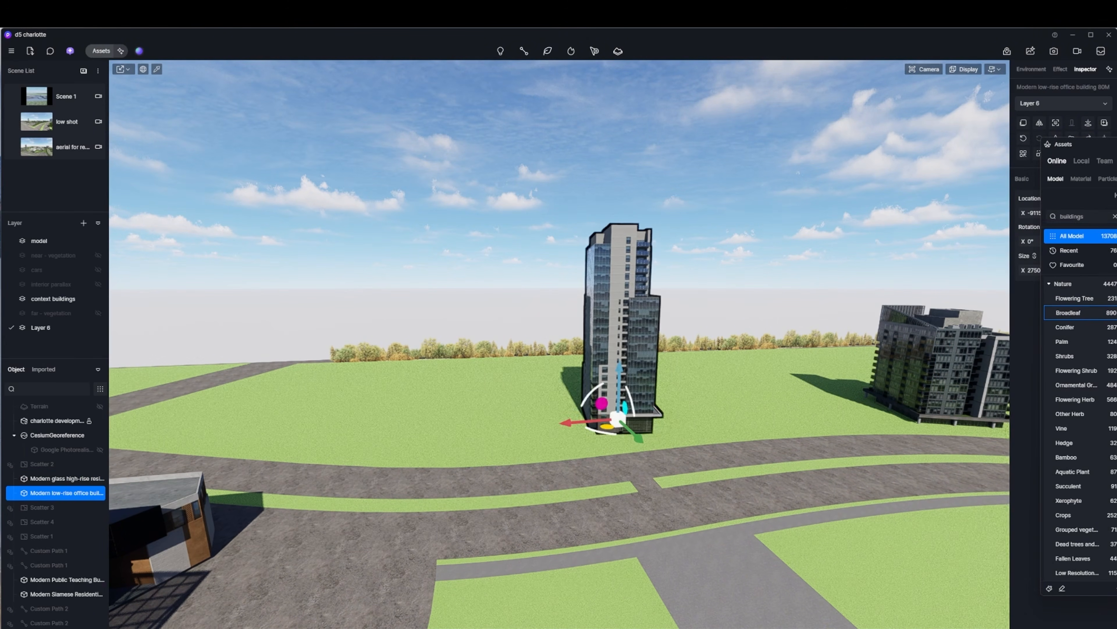
left_click(85, 123)
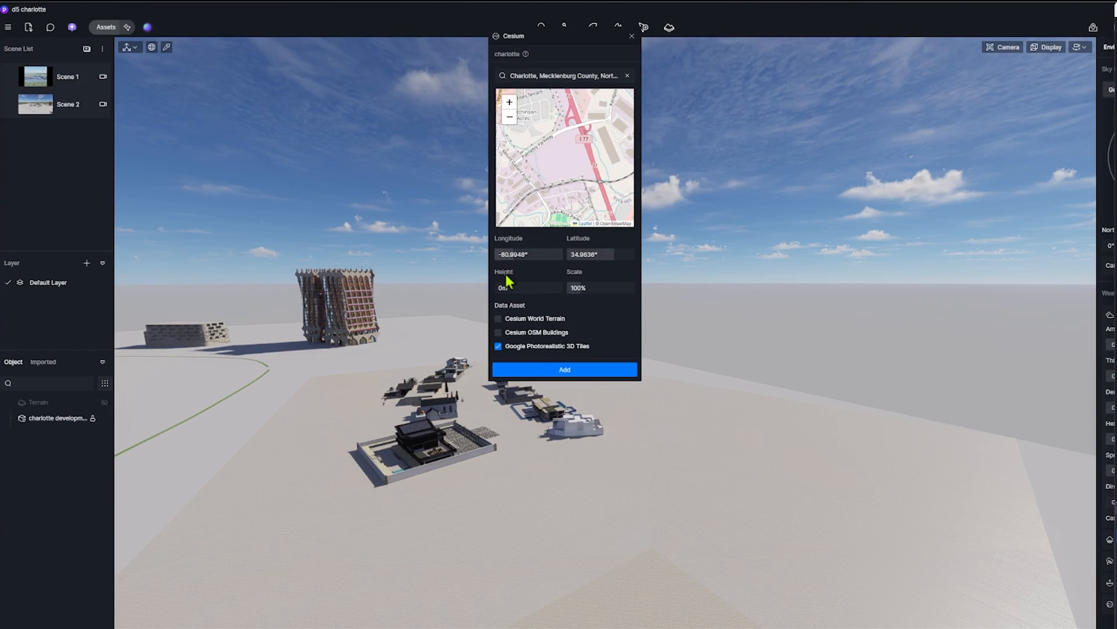
Add the Cesium Google Photorealistic 3D Tiles for Charlotte, Mecklenburg County, and look over the imported terrain
left_click(568, 371)
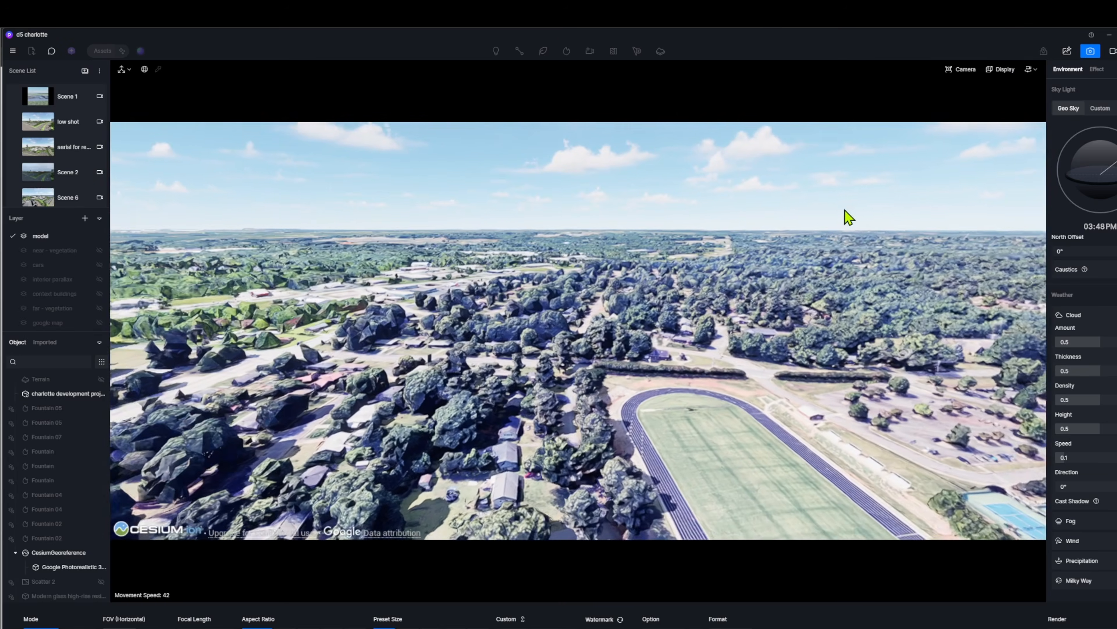
right_click_drag(845, 210, 986, 225)
key("w")
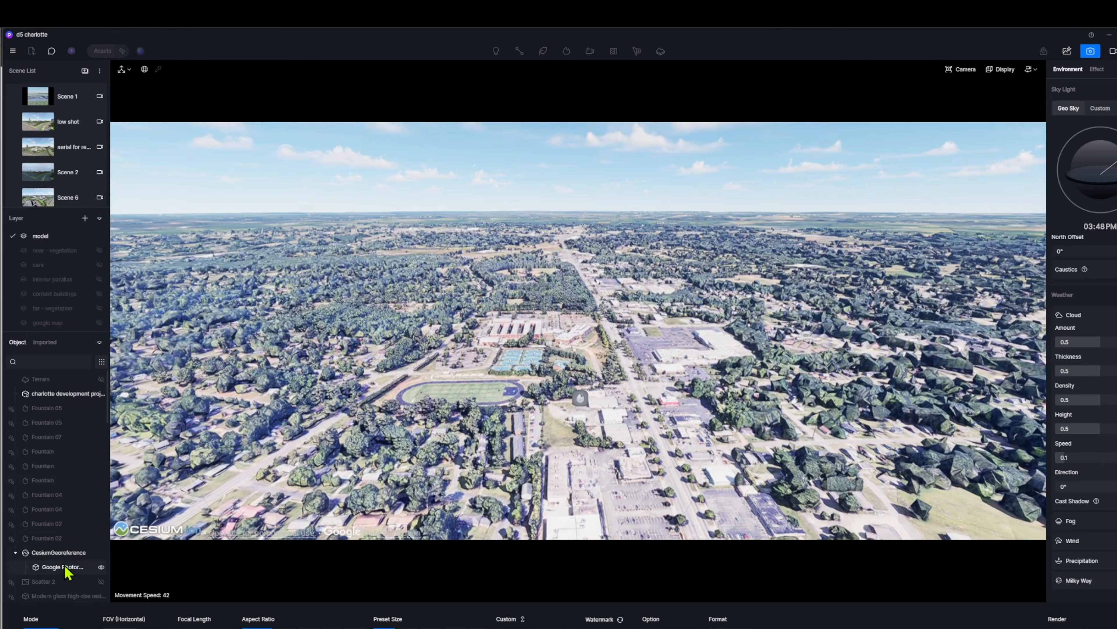
right_click_drag(423, 390, 451, 366)
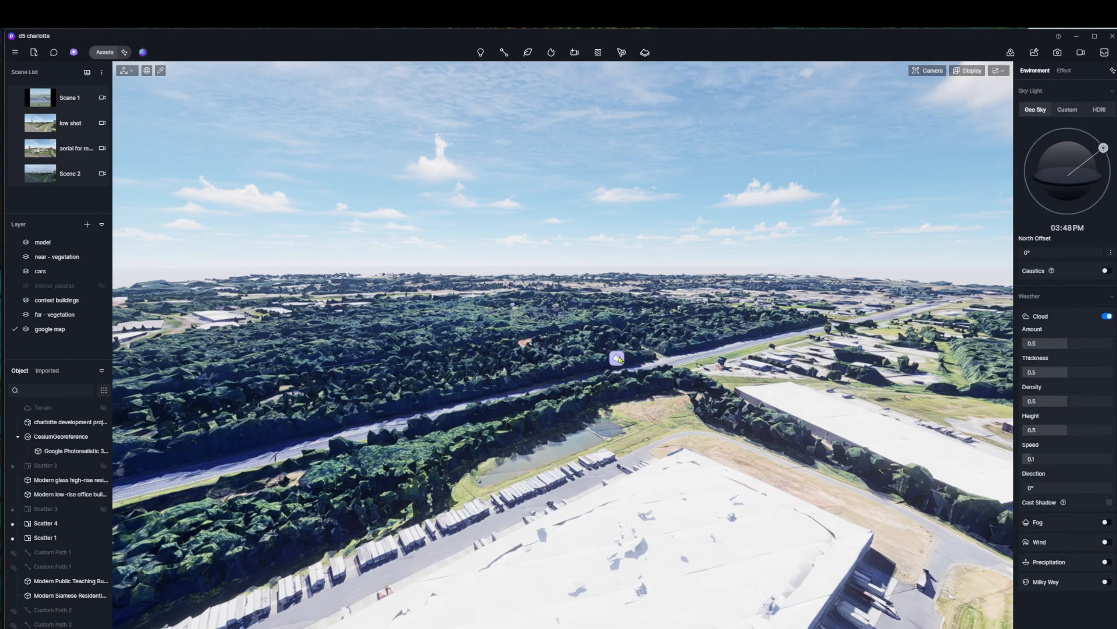
Lower the CesiumGeoreference map along Z until the development site stands above it, and check the saved aerial scenes
left_click(618, 359)
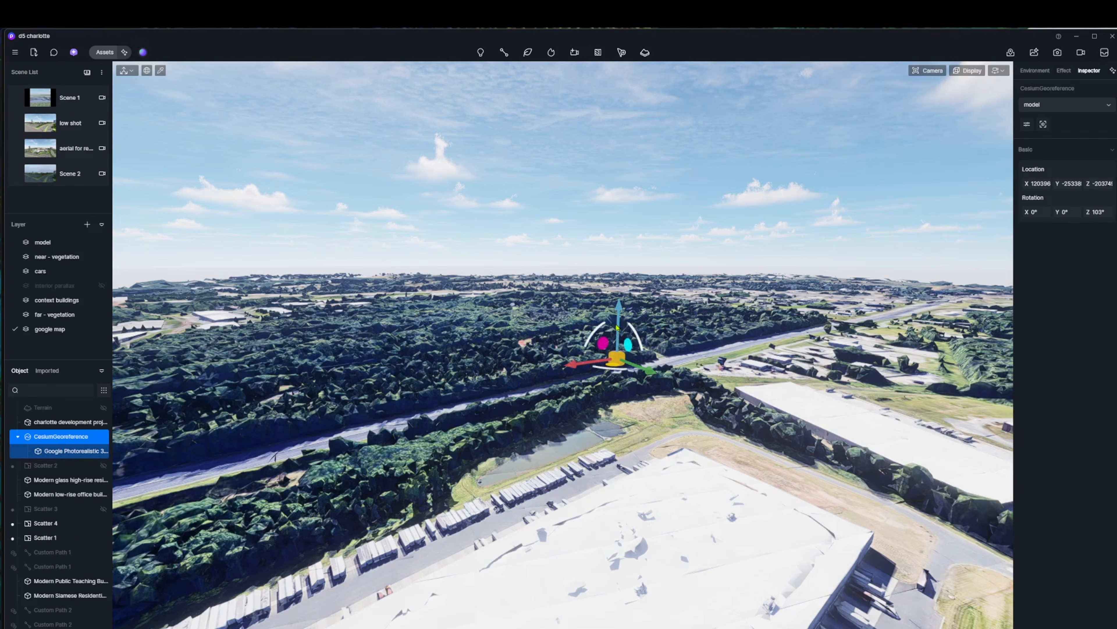
left_click_drag(619, 317, 610, 357)
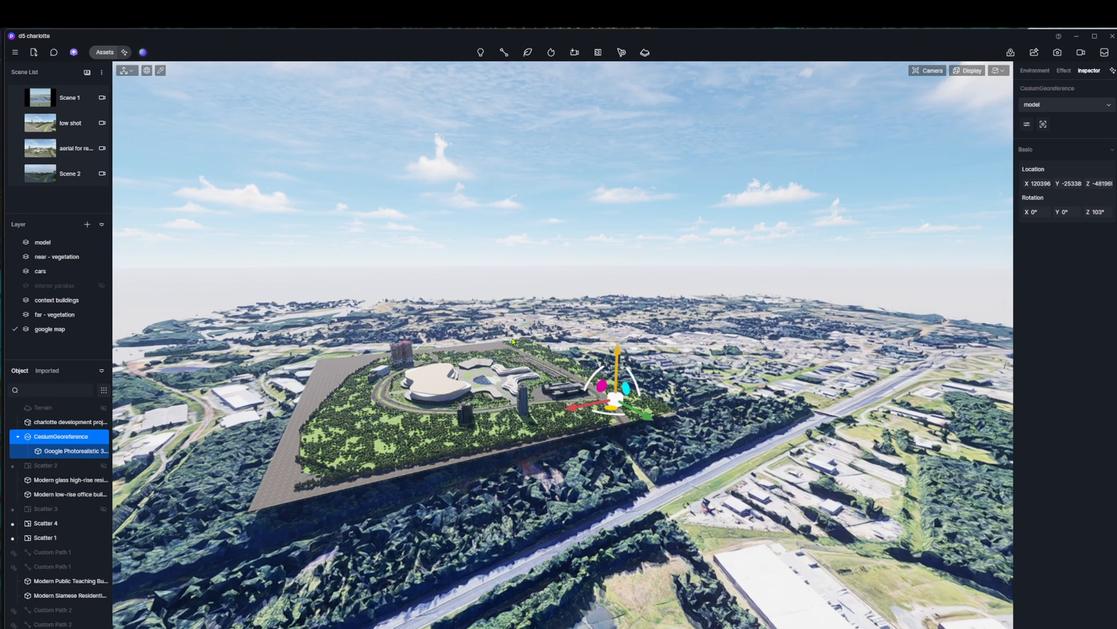
left_click(63, 151)
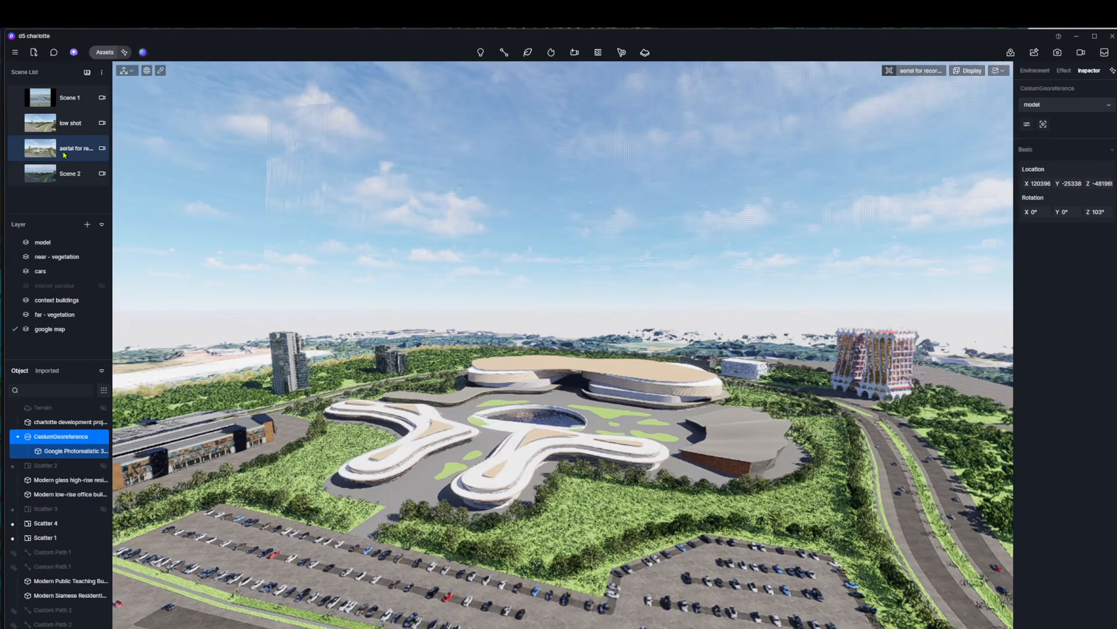
left_click(70, 178)
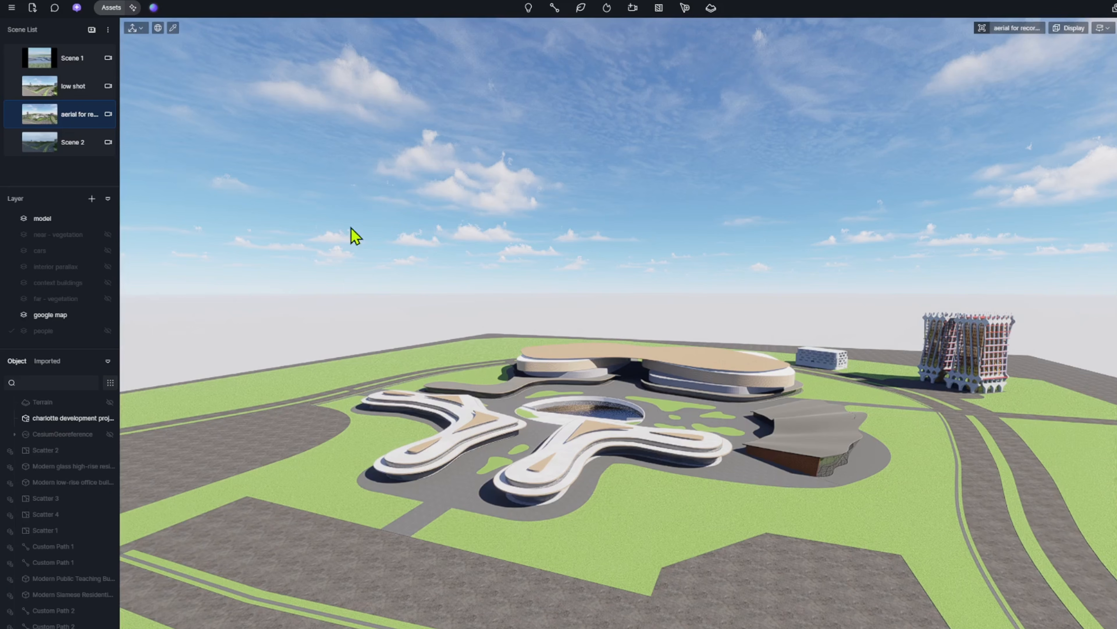
Turn on the visibility of the context buildings layer and the CesiumGeoreference map
left_click(108, 283)
left_click(110, 435)
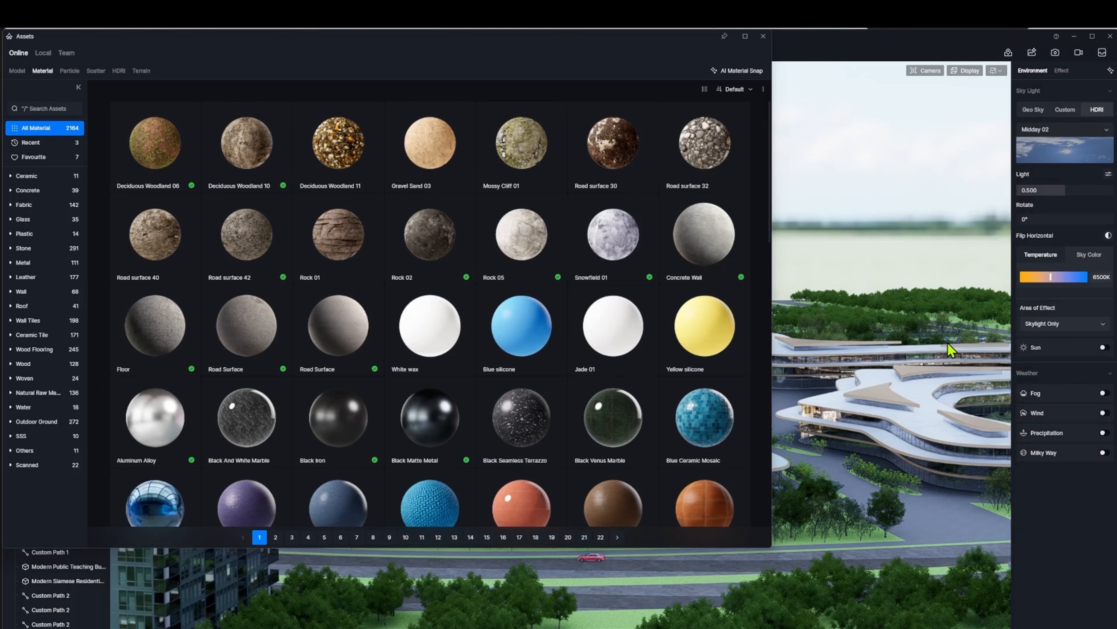
Browse pages 3 to 5 of the online material library
left_click(291, 537)
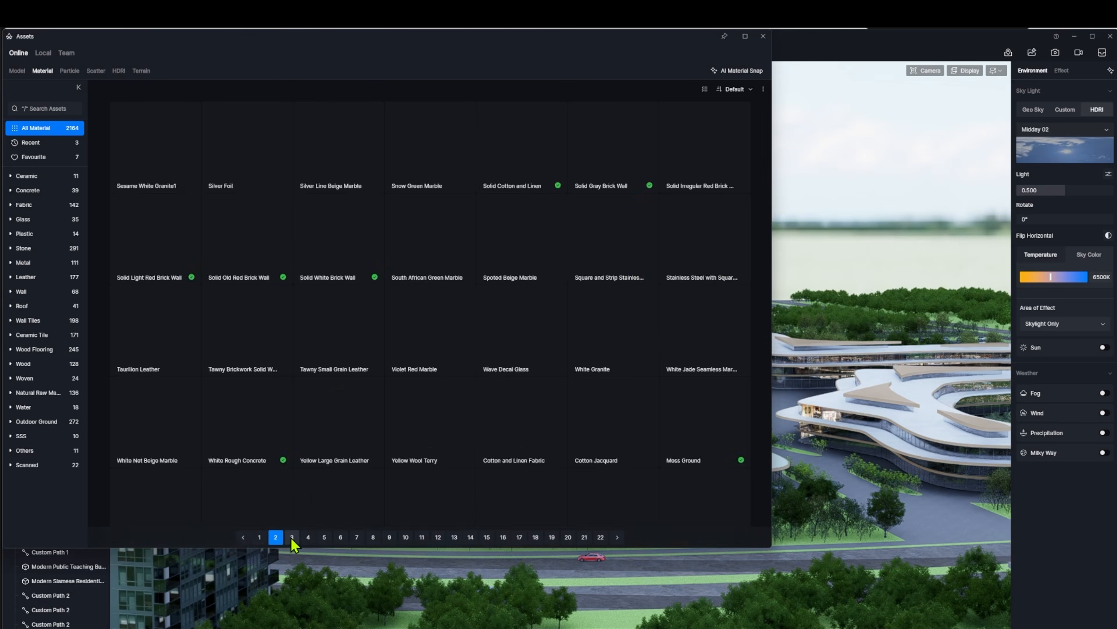
scroll(553, 264, "down", 5)
scroll(553, 264, "down", 5)
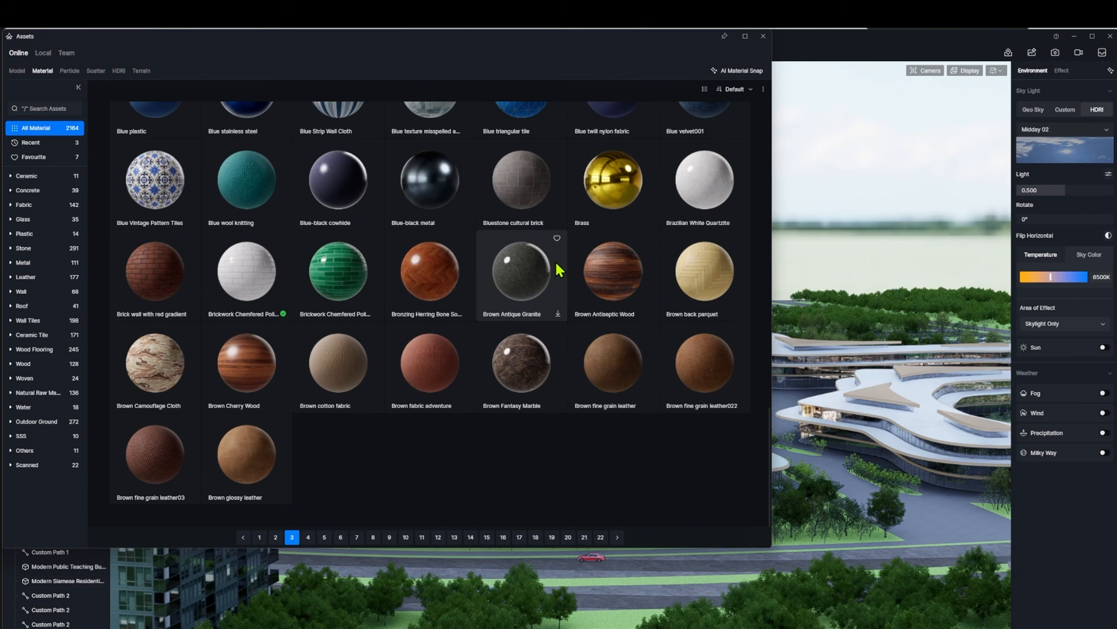
left_click(307, 539)
scroll(431, 304, "down", 10)
left_click(324, 537)
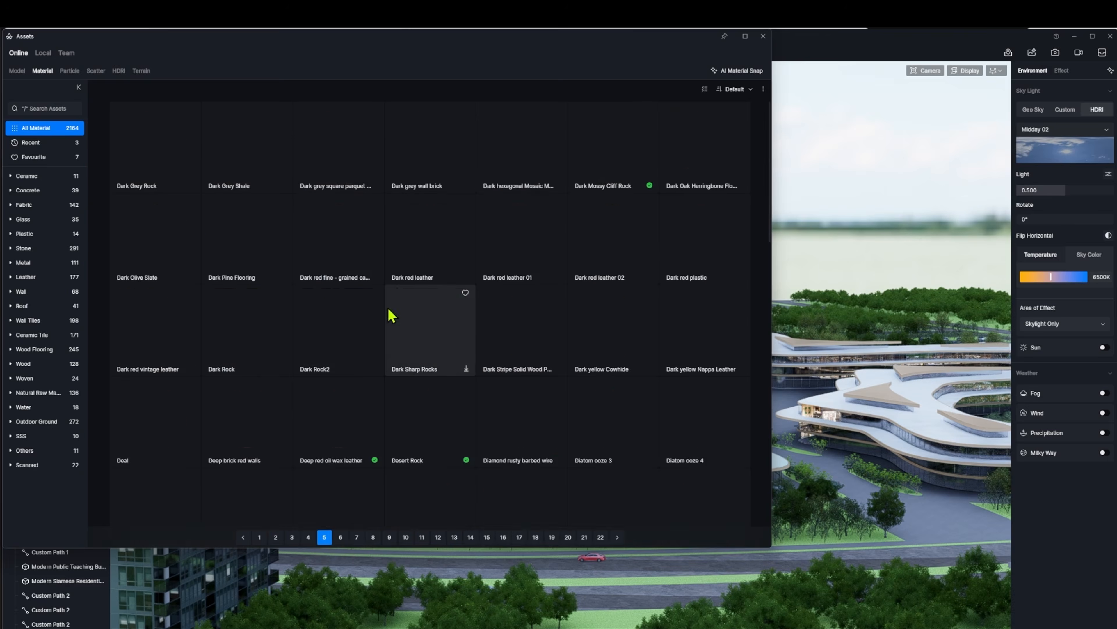
Look through the rest of page 5 of the online material library, down to the marble and granite materials
scroll(392, 284, "down", 10)
scroll(392, 282, "down", 15)
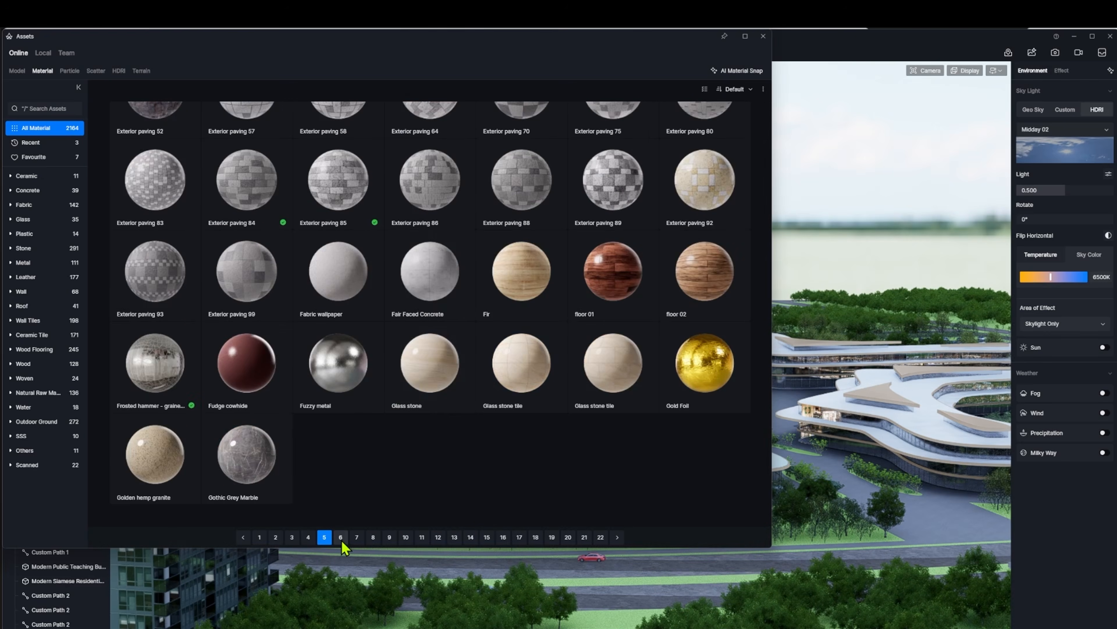
scroll(381, 245, "down", 10)
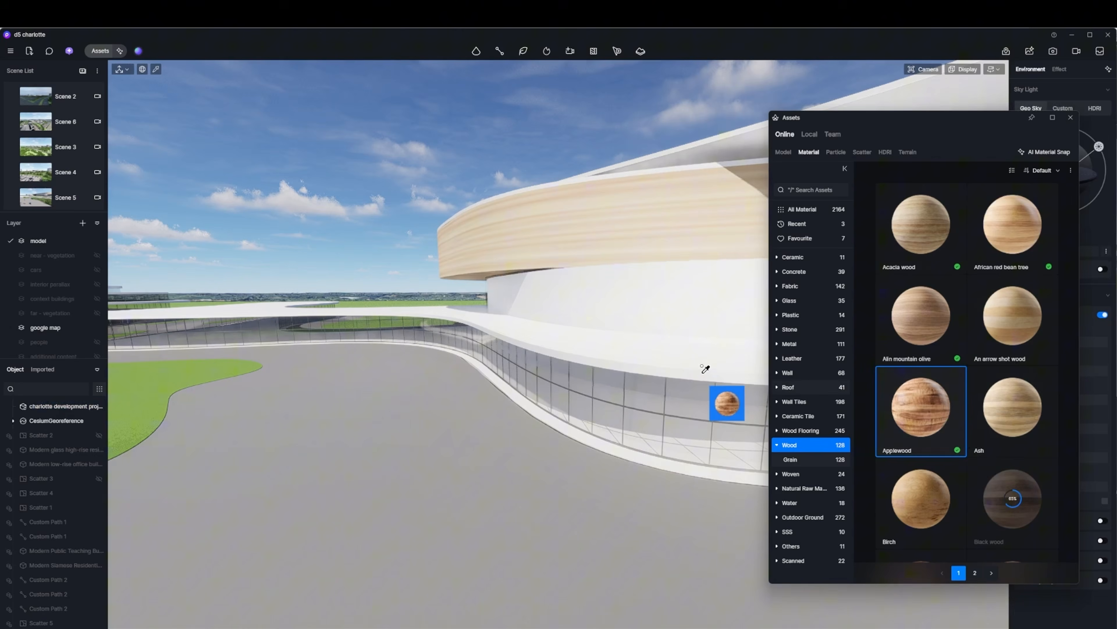
Apply the Applewood material to the building's slab edge and the Rough Concrete2 material to the white facade surface above it
left_click_drag(705, 369, 713, 287)
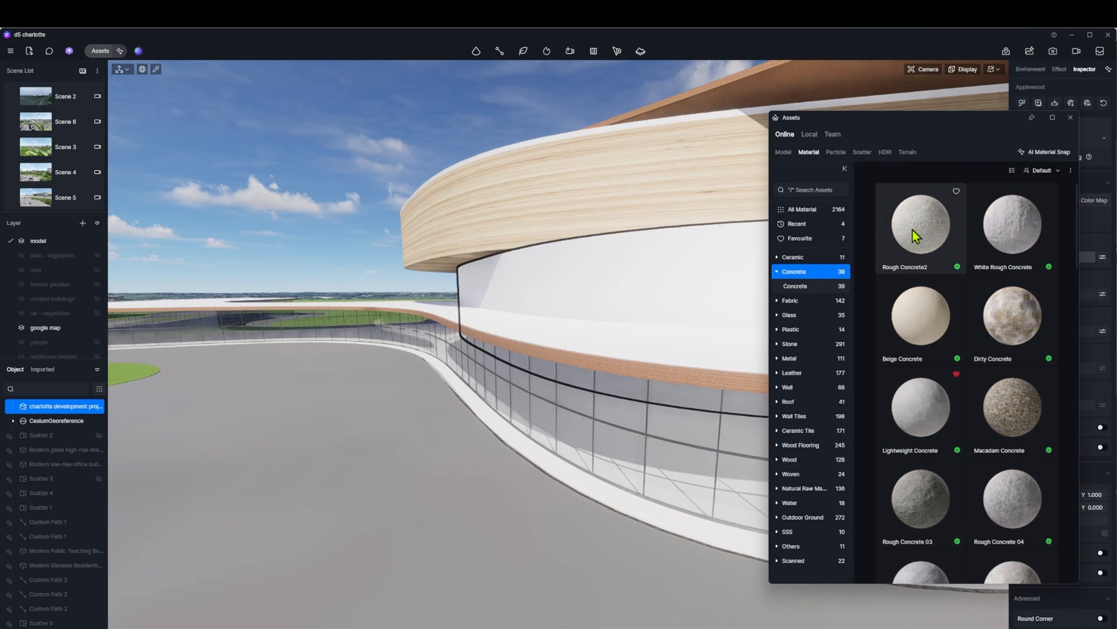
left_click_drag(913, 232, 596, 332)
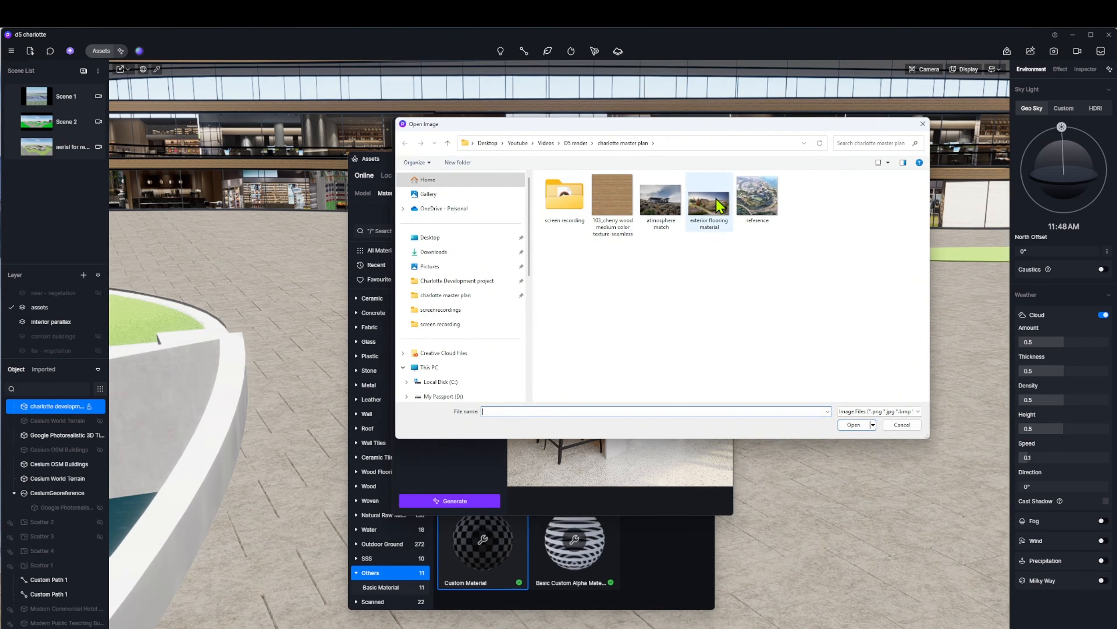
Generate a material with AI Material Snap from the path in the "exterior flooring material" image and save it to the local library
left_click(853, 425)
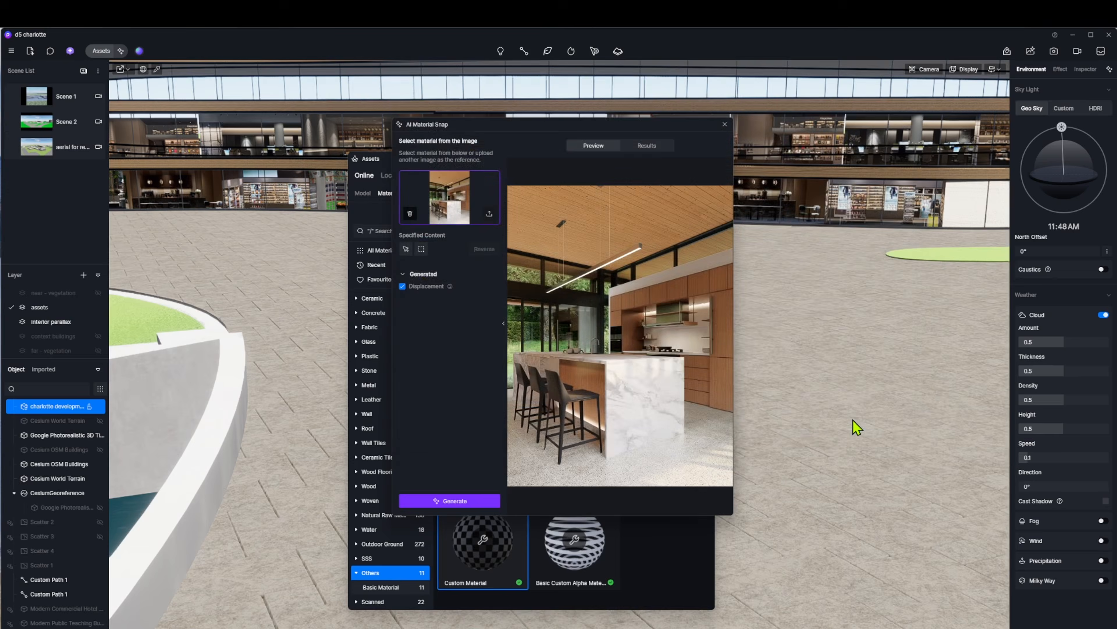
left_click(406, 249)
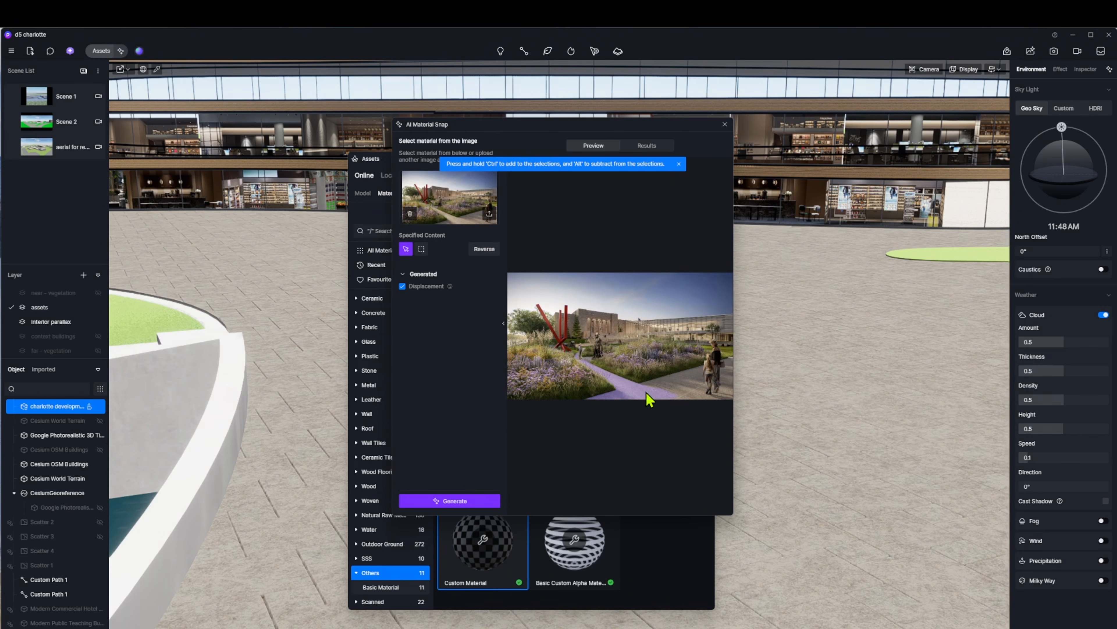
left_click(479, 502)
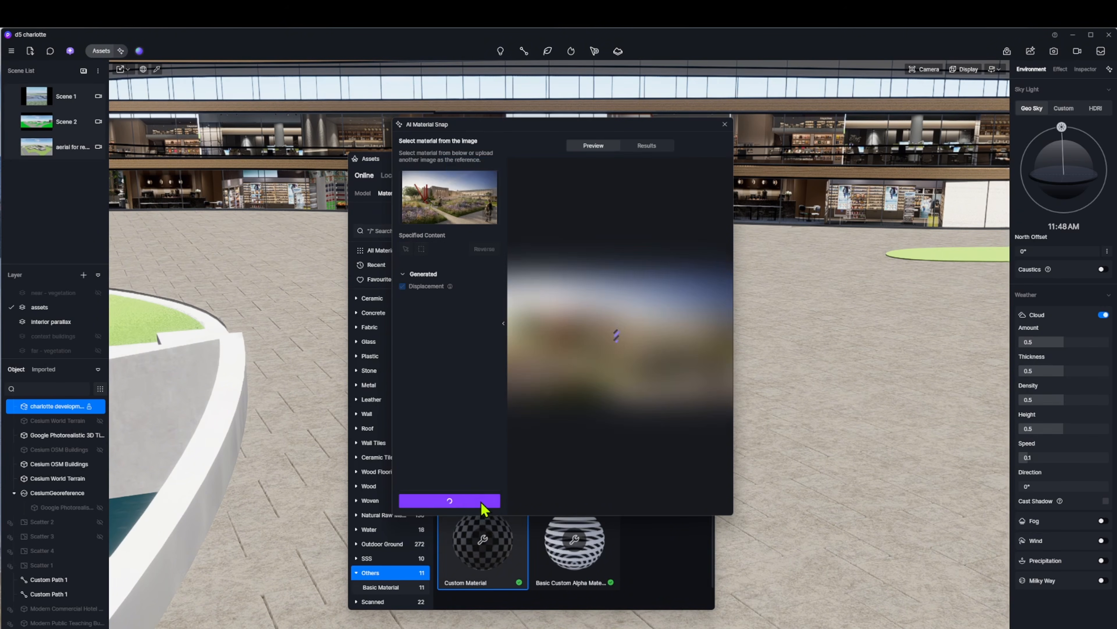
left_click(525, 200)
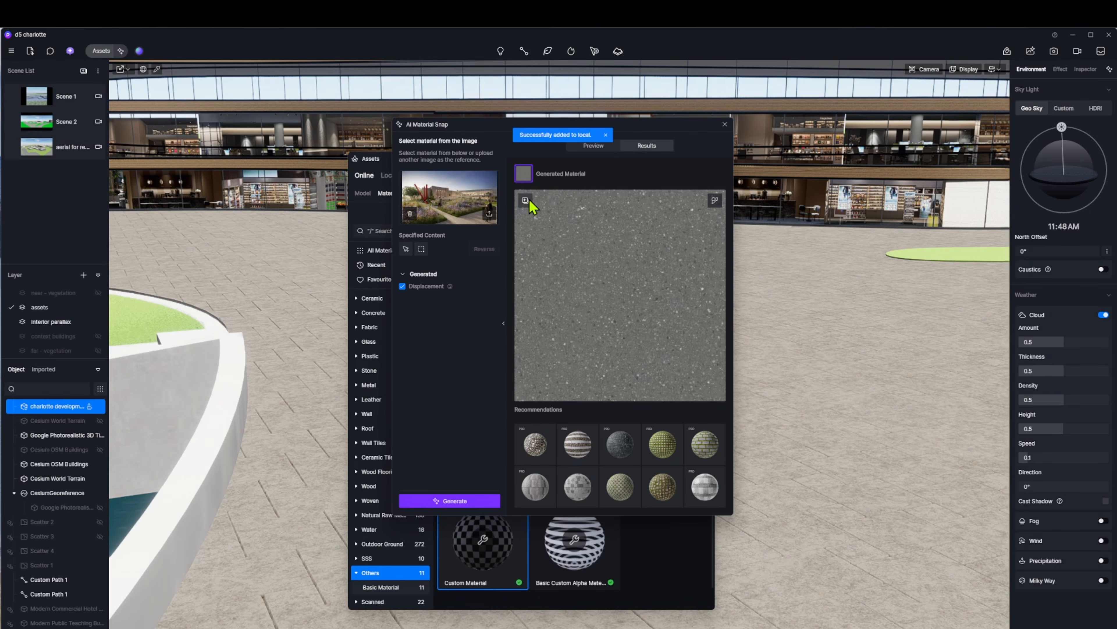
left_click(723, 128)
Apply the newly generated local material to the plaza paving and set its UV stretch to 50
left_click(389, 175)
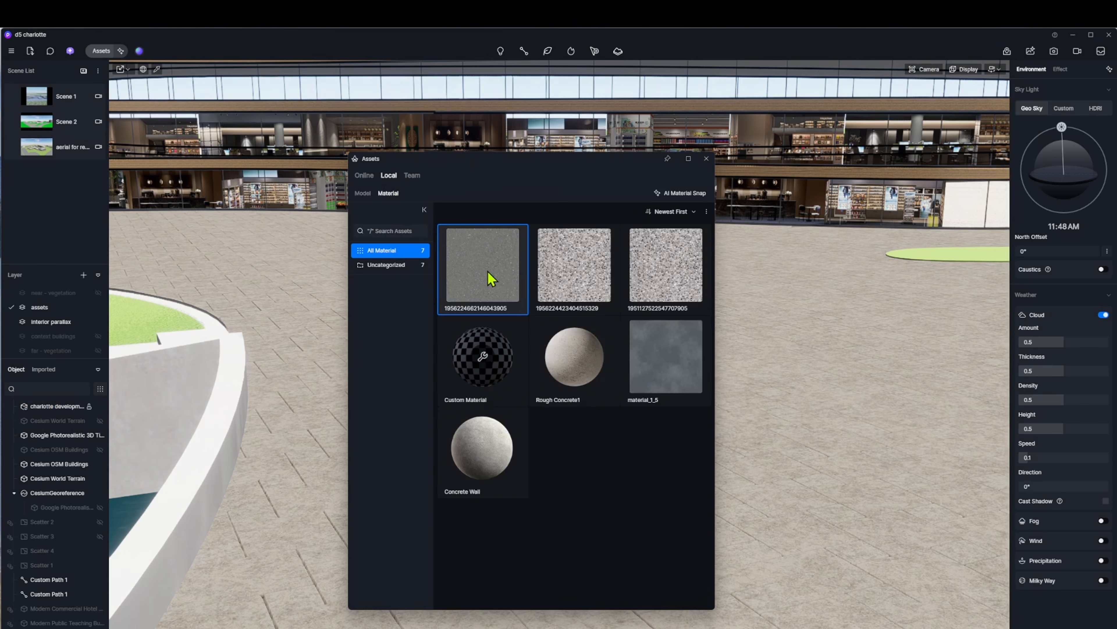
left_click_drag(492, 278, 820, 322)
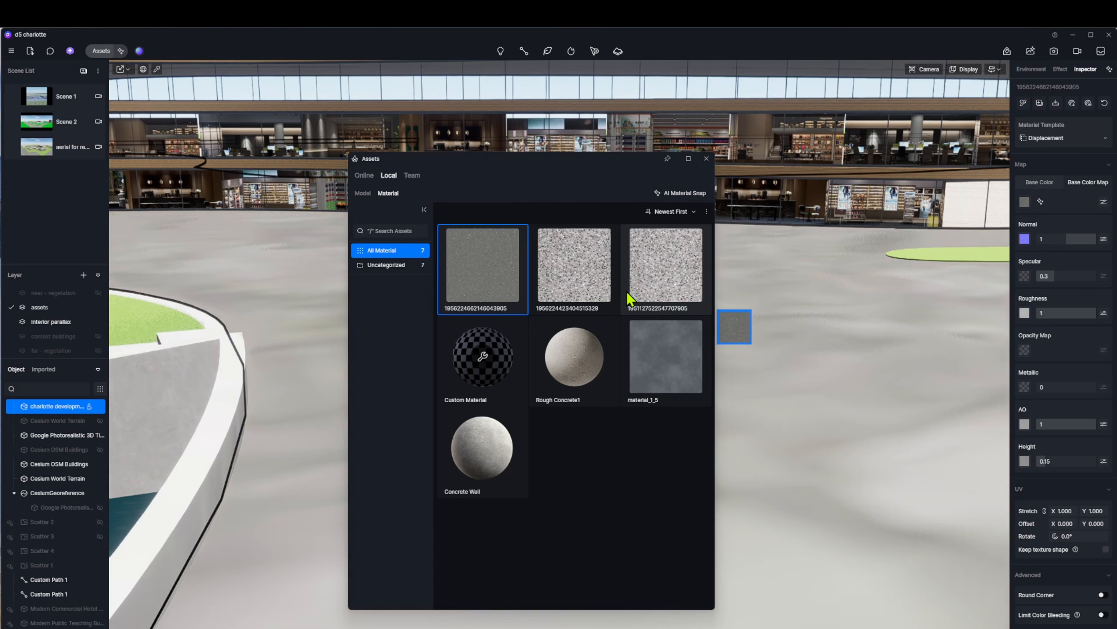
type("50")
key("Return")
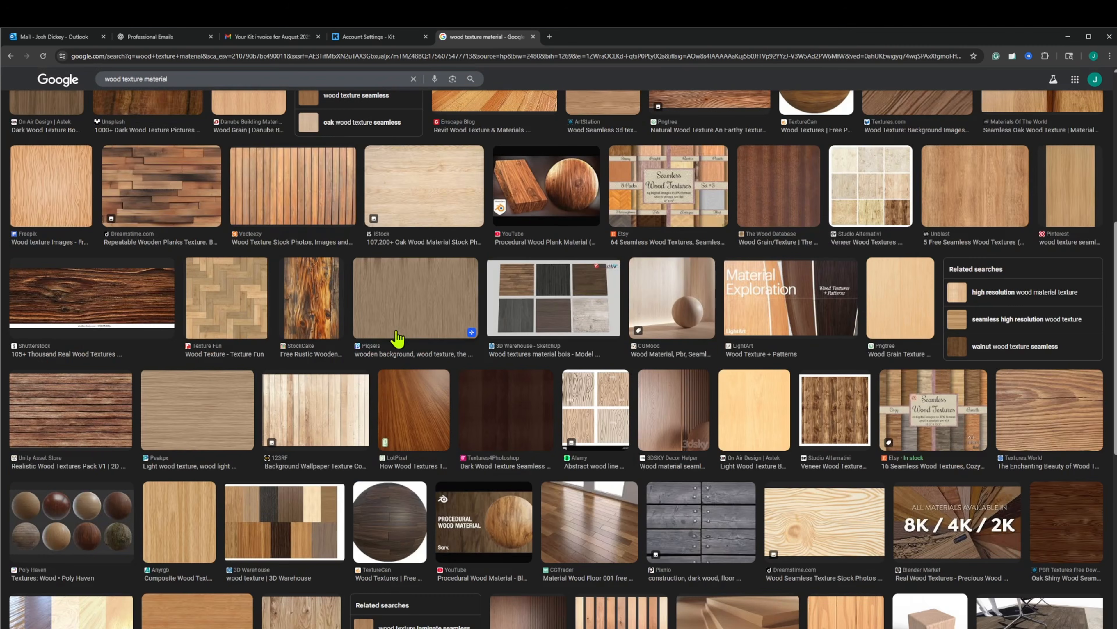
Switch to the browser and open the iStock oak wood image from the "wood texture material" results, bringing up its image options
scroll(397, 338, "up", 8)
left_click(432, 542)
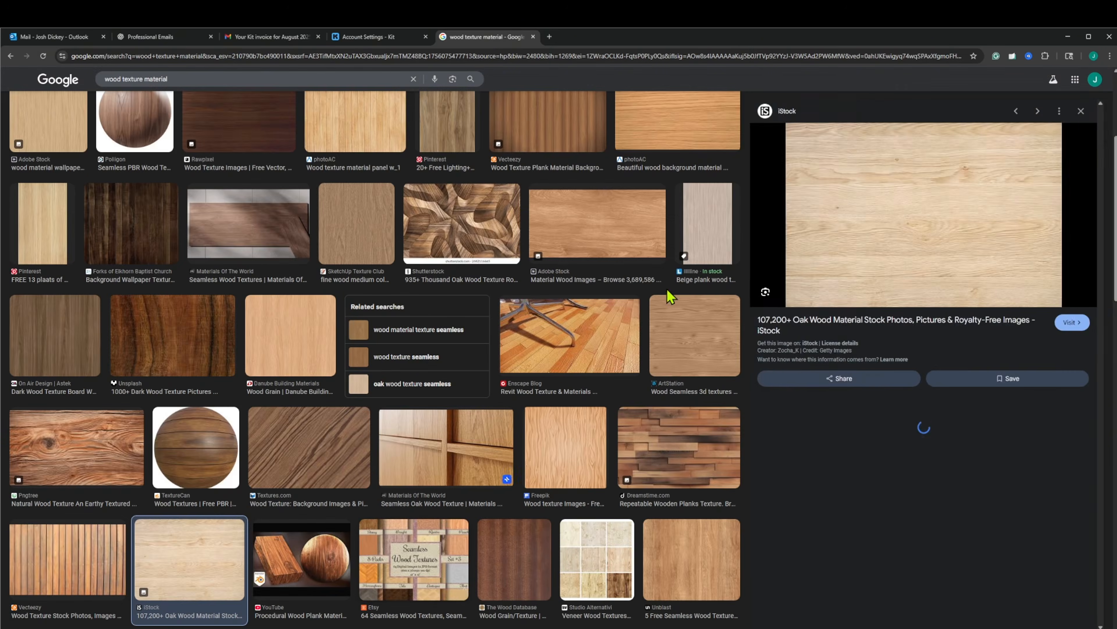
right_click(986, 232)
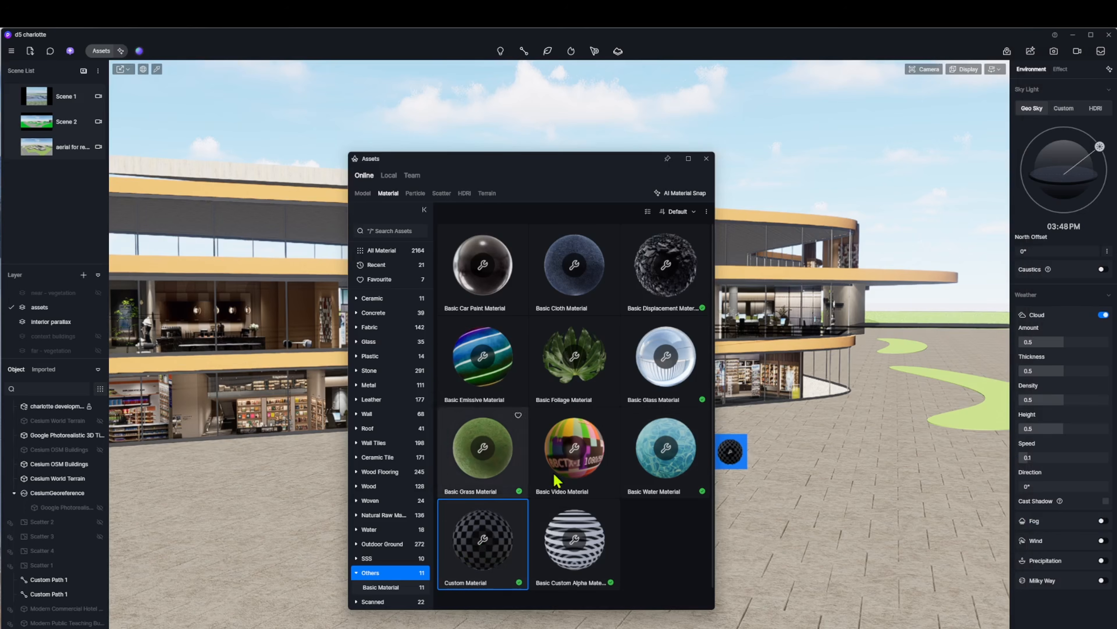
Apply the Custom Material to the building's slab edges and load a wood texture image as its base color map
left_click_drag(721, 412, 842, 277)
left_click_drag(845, 269, 845, 269)
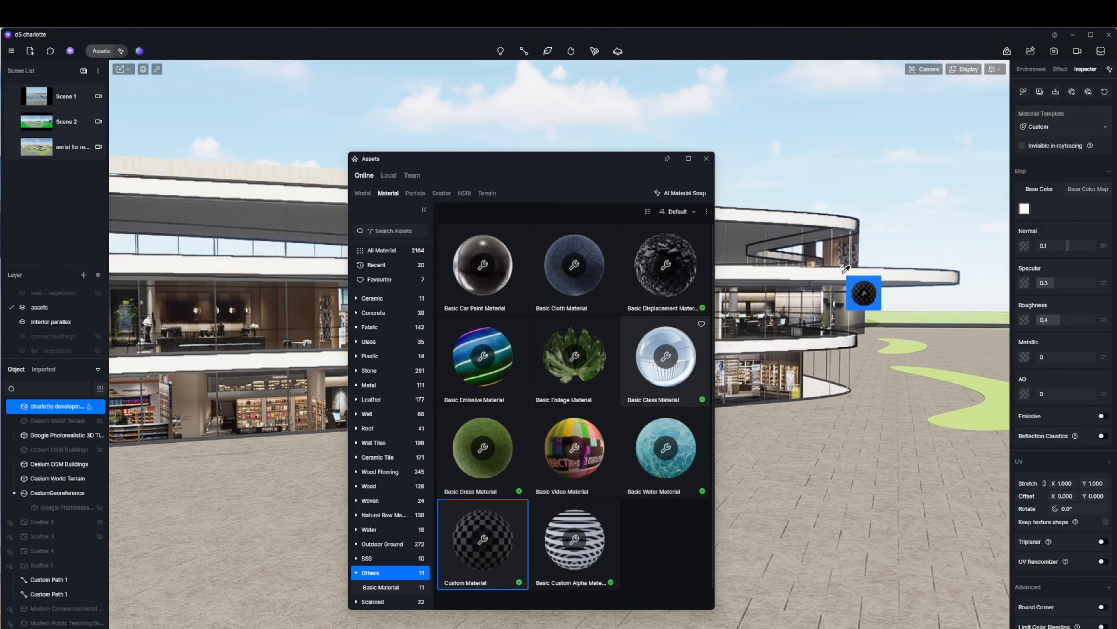
left_click(706, 159)
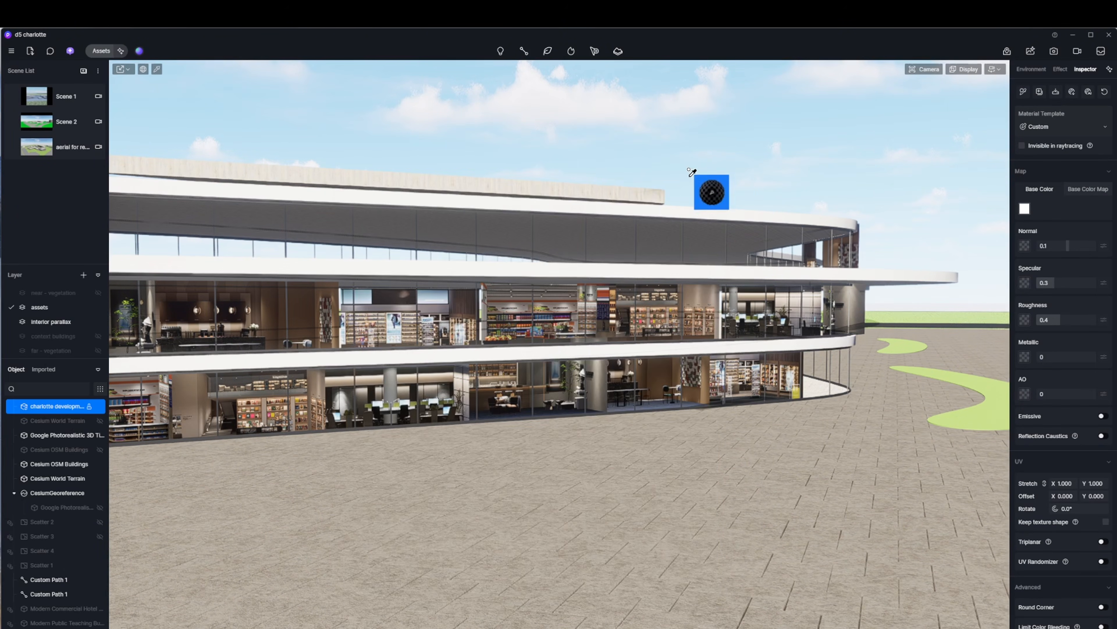
left_click(1026, 208)
double_click(231, 117)
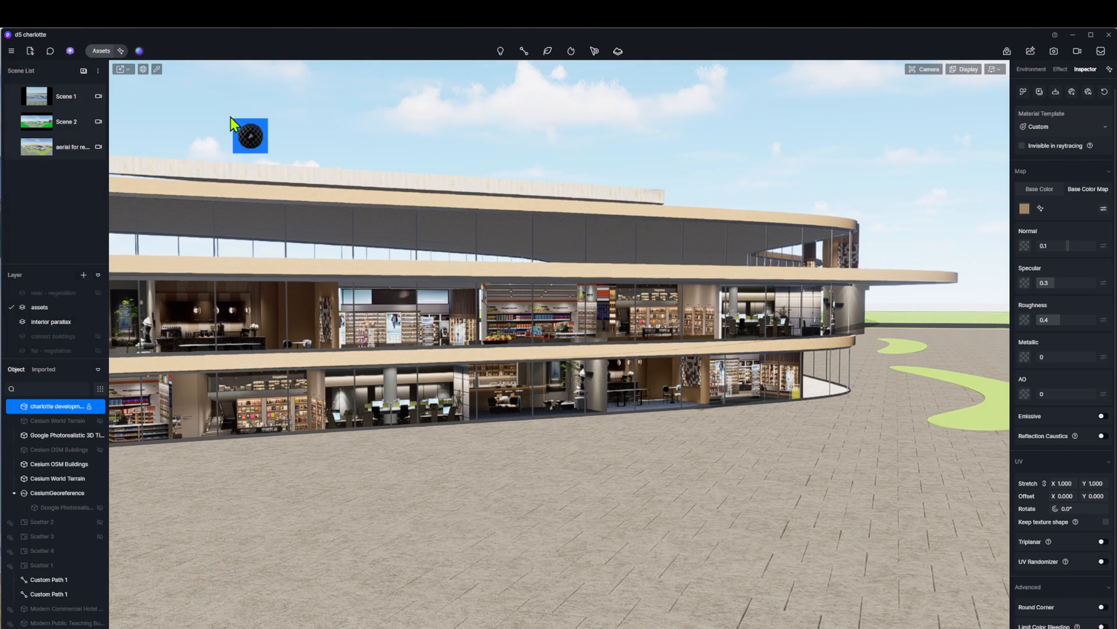
Upgrade the wood base color map to an Ultra HD texture and generate the material's normal, roughness and AO maps
left_click(1041, 209)
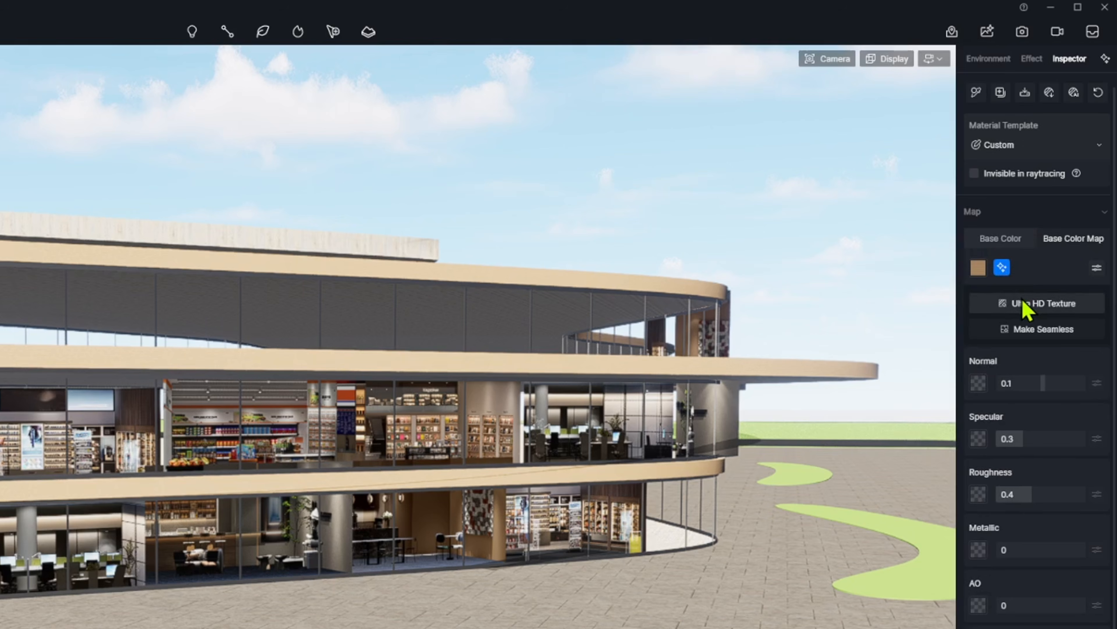
left_click(1023, 304)
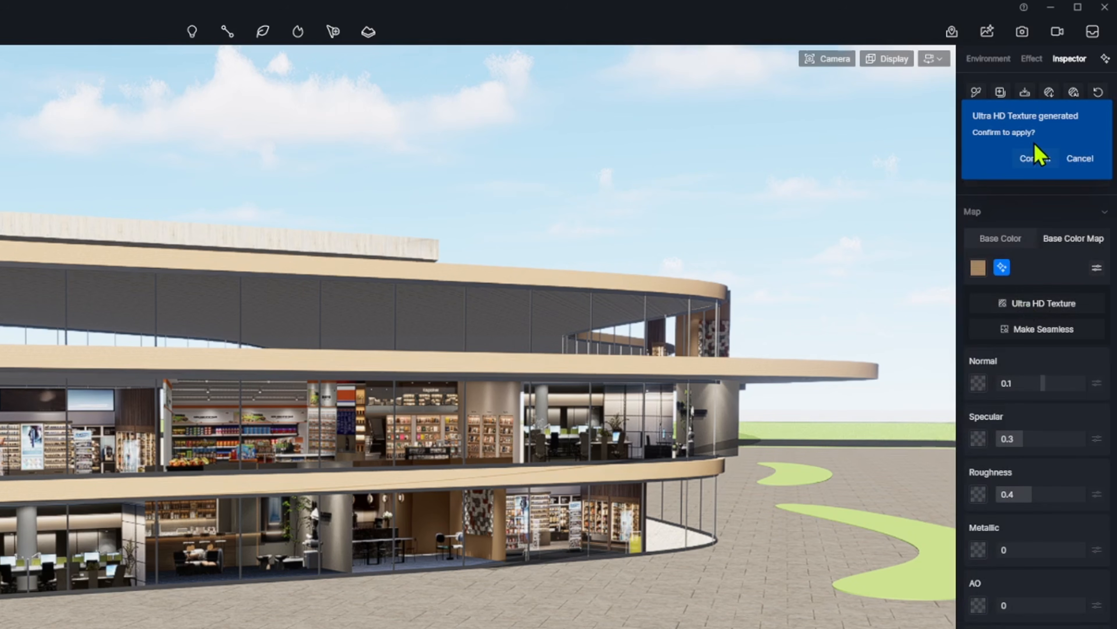
left_click(1037, 155)
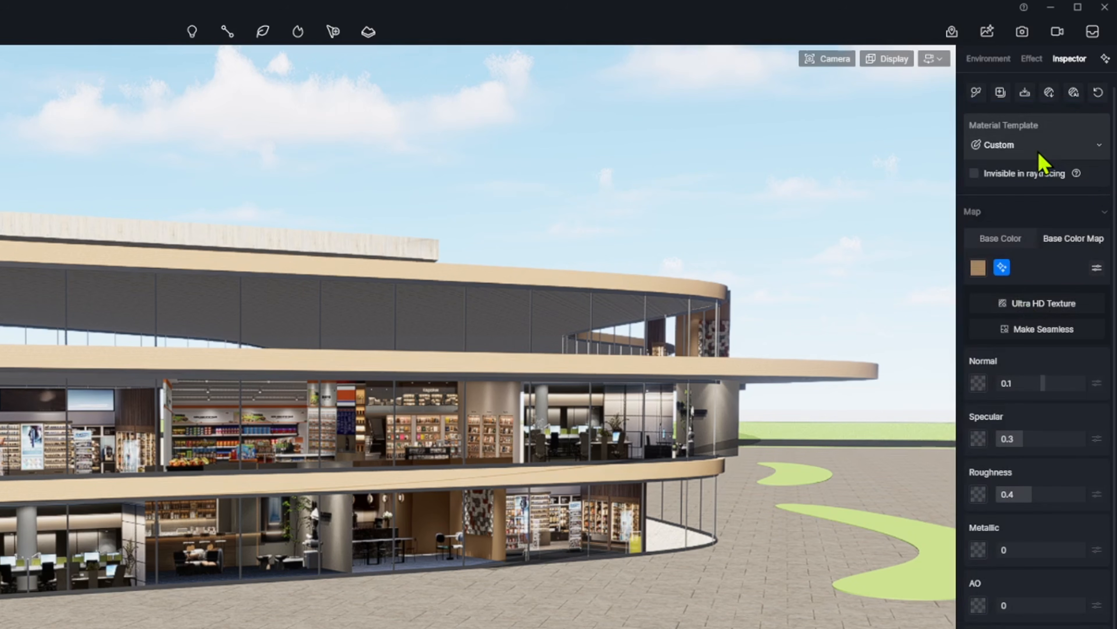
left_click(1074, 94)
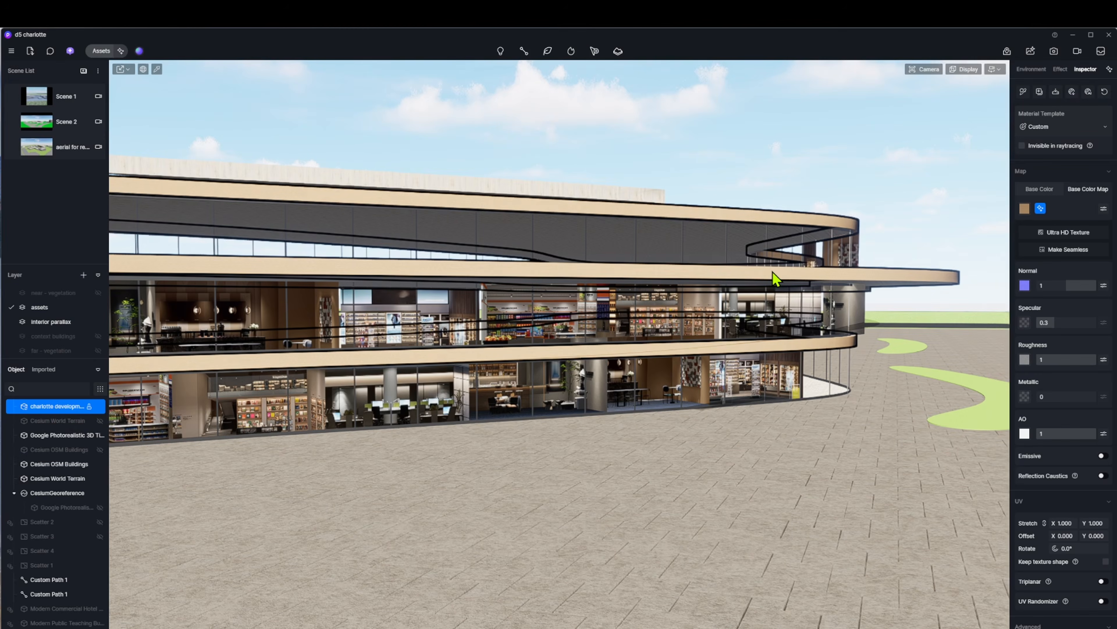
Enable Triplanar mapping on the slab-edge wood material and set the Geo Sky sun time to 11:48 AM
scroll(759, 274, "up", 8)
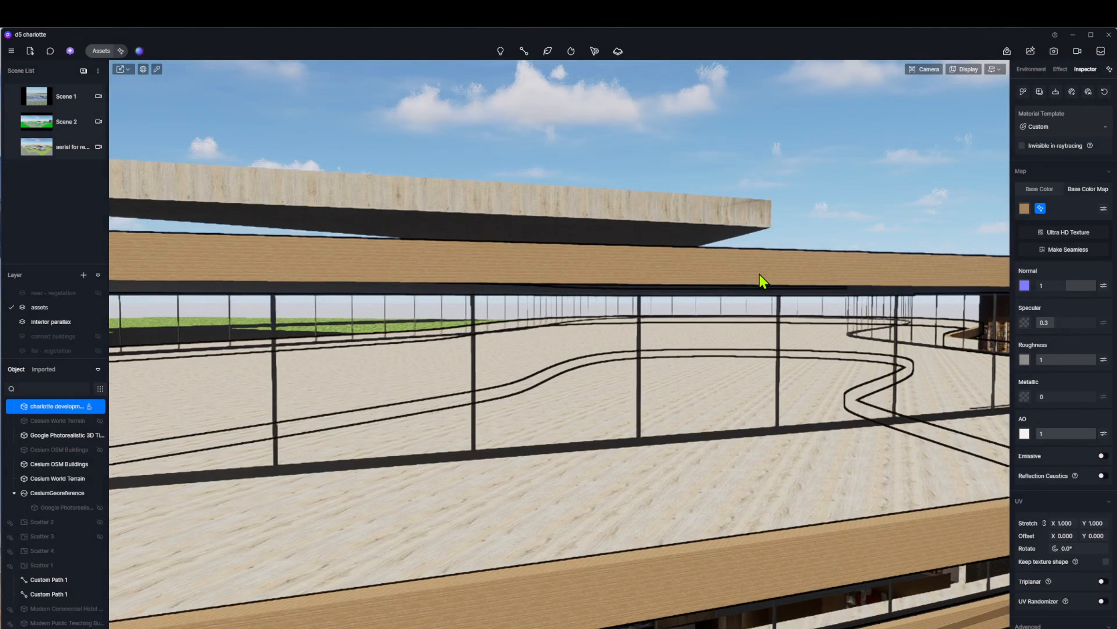
scroll(759, 274, "up", 6)
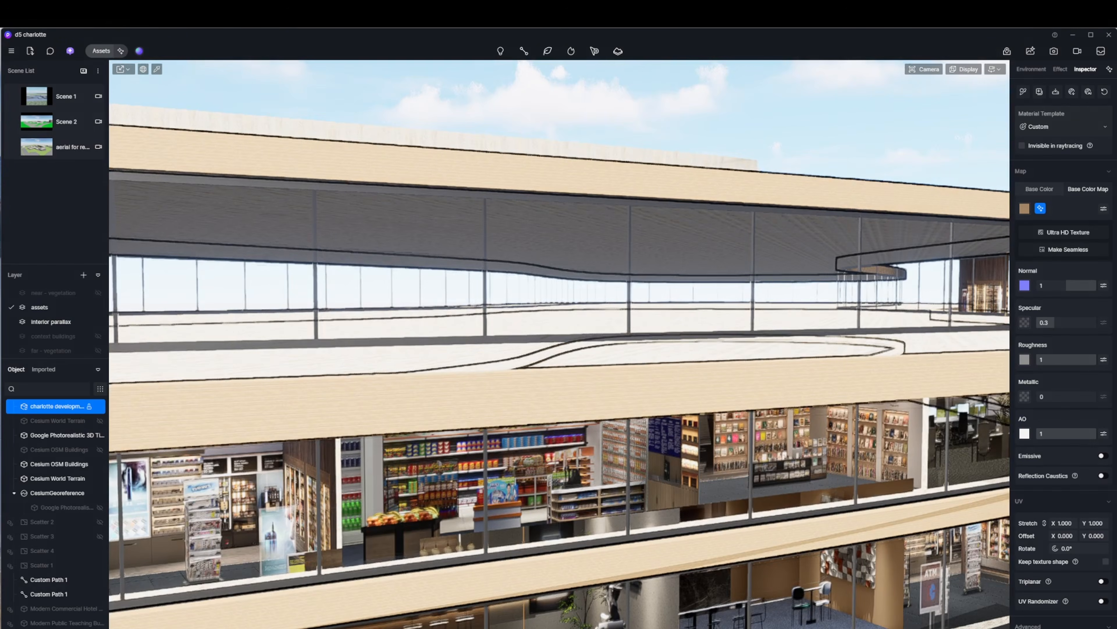
scroll(706, 383, "up", 5)
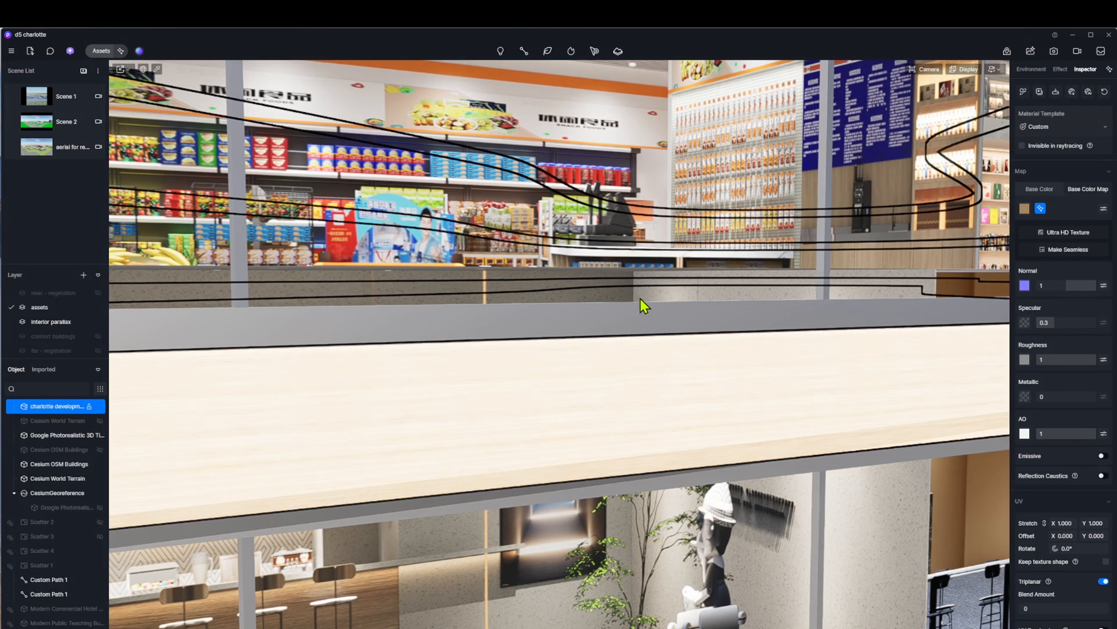
left_click(1033, 68)
left_click_drag(1097, 142, 1063, 135)
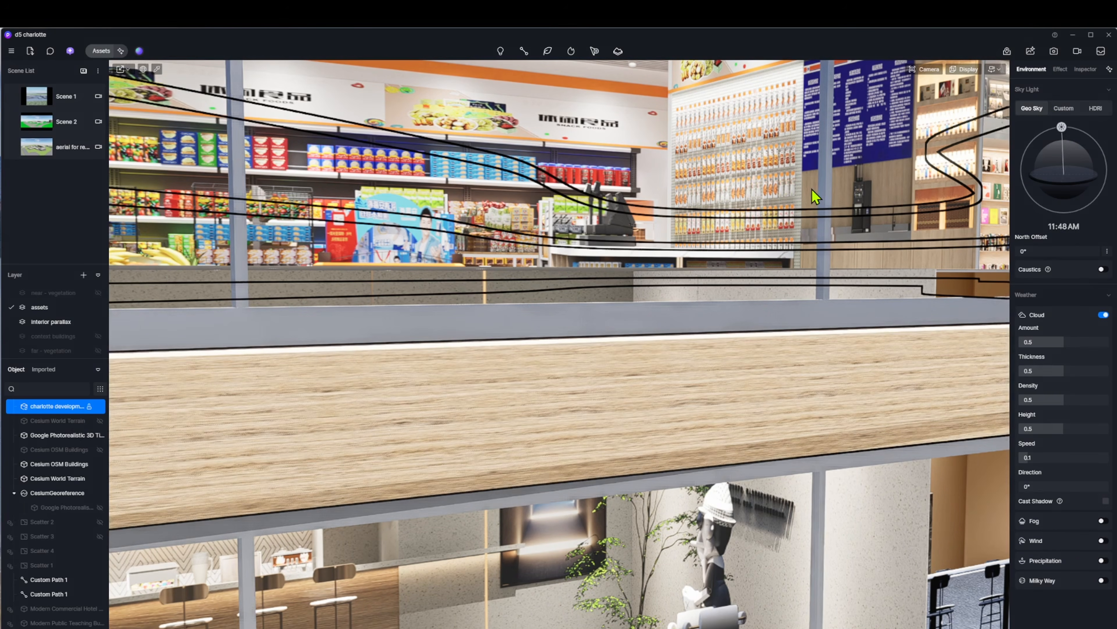
scroll(779, 247, "down", 10)
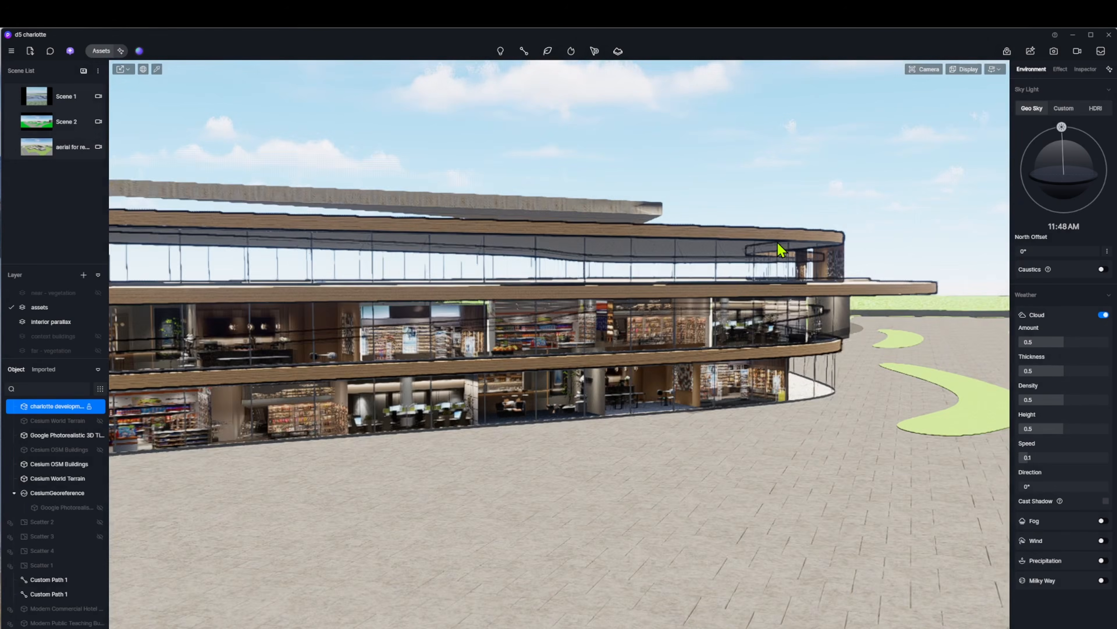
scroll(778, 243, "up", 2)
right_click_drag(779, 244, 822, 236)
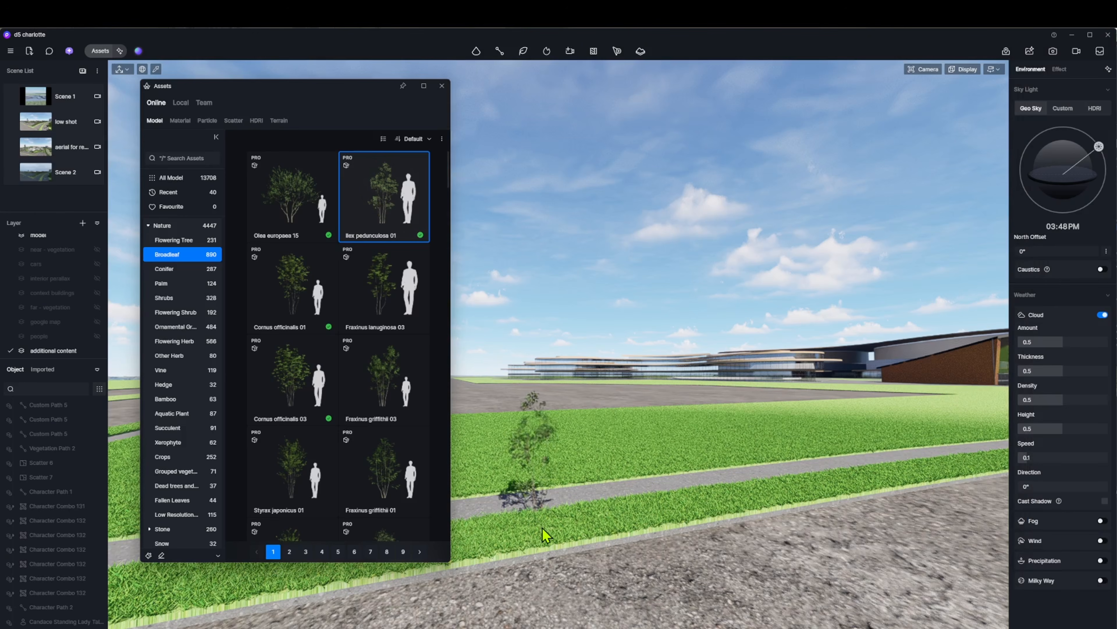
left_click(543, 530)
left_click(660, 512)
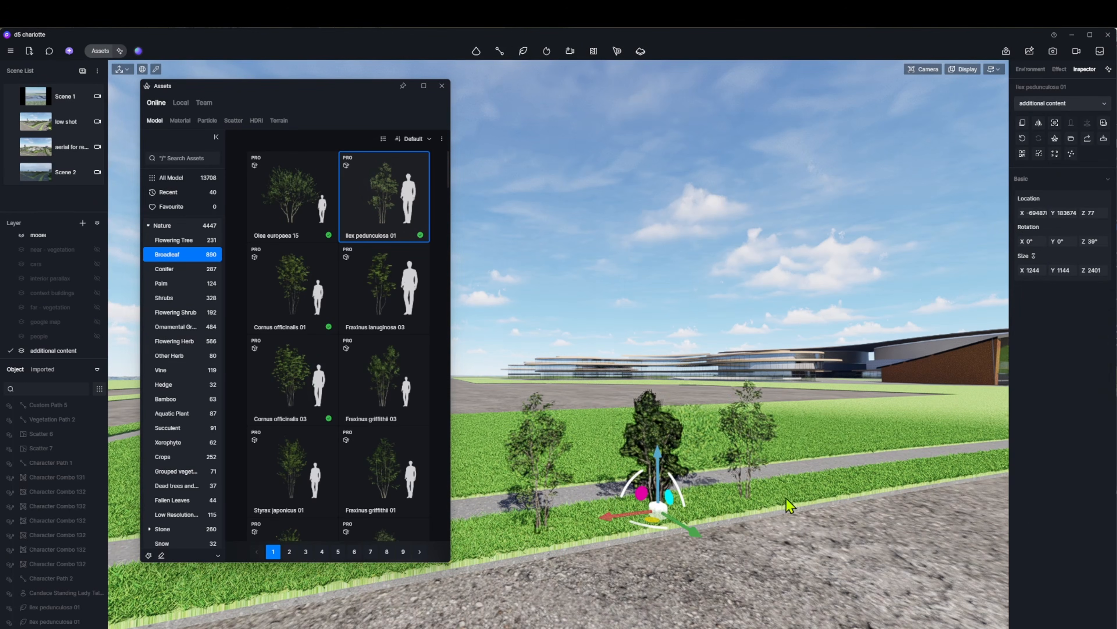
left_click(801, 491)
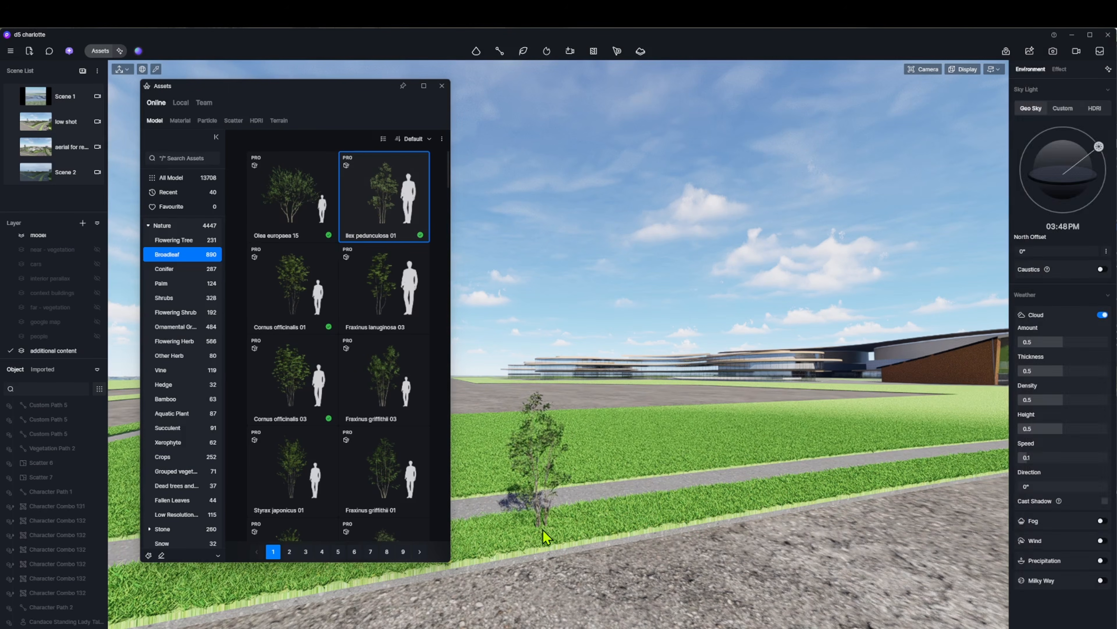
Place a row of five Ilex pedunculosa 01 trees along the grass strip beside the road
left_click(543, 530)
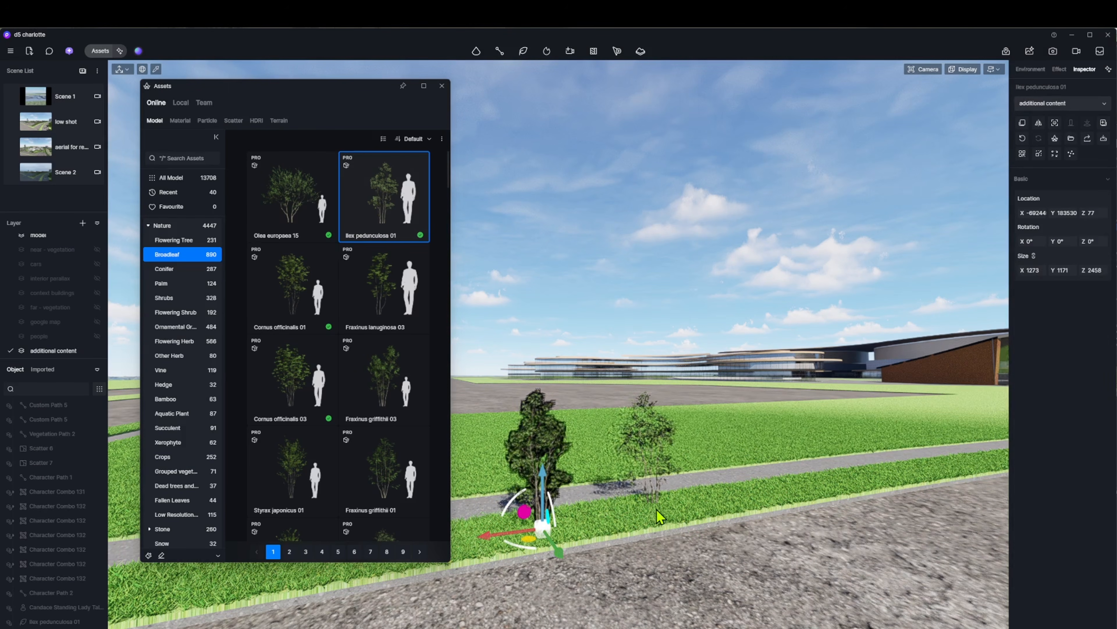
left_click(660, 512)
left_click(810, 499)
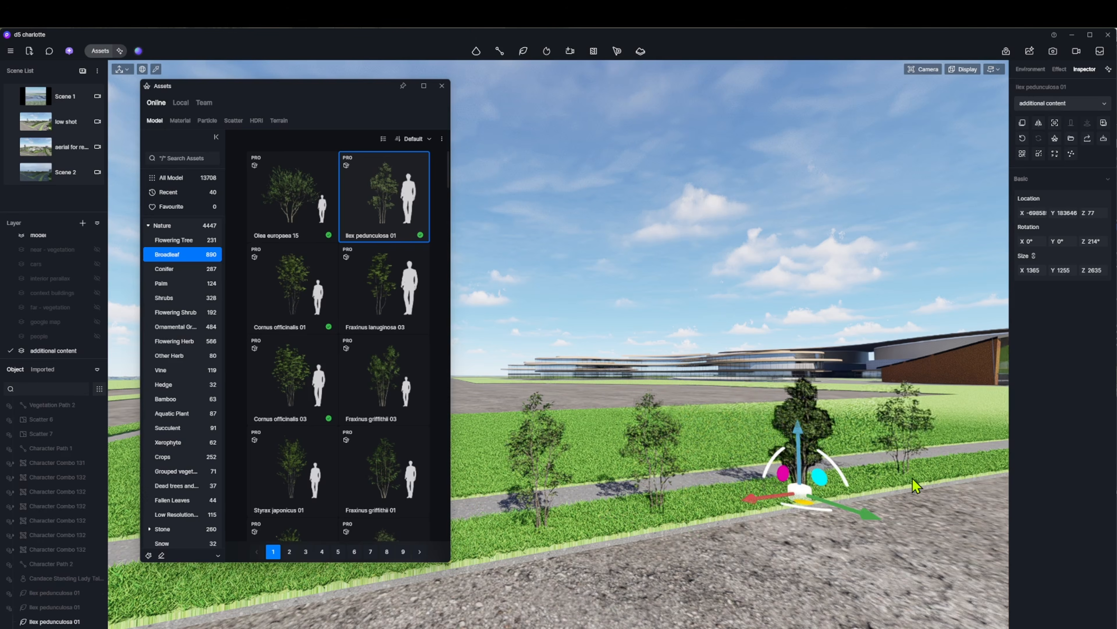
left_click(919, 481)
left_click(992, 473)
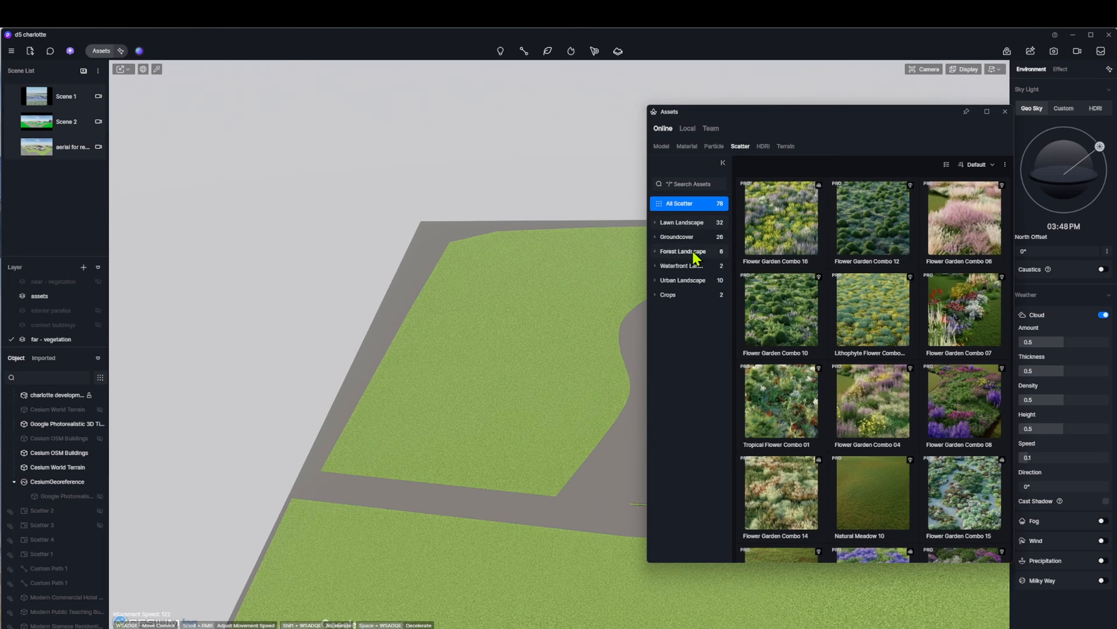
Create a scatter area on the site's grass material using the Aerial Broadleaf Forest01 forest landscape preset
left_click(683, 251)
left_click(781, 218)
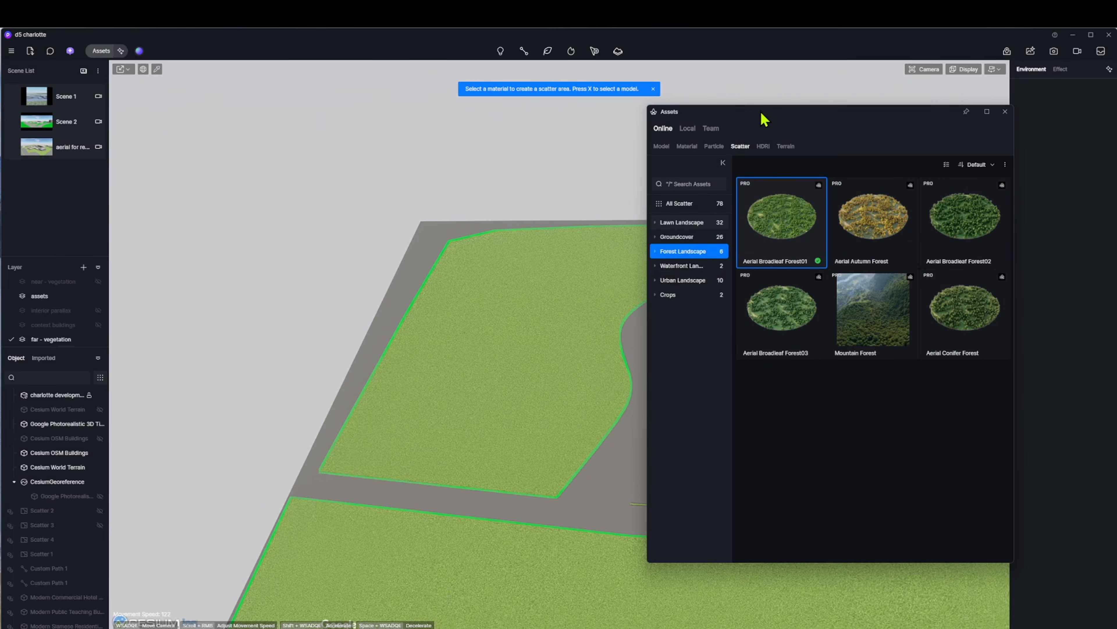
left_click_drag(765, 119, 932, 160)
left_click(570, 316)
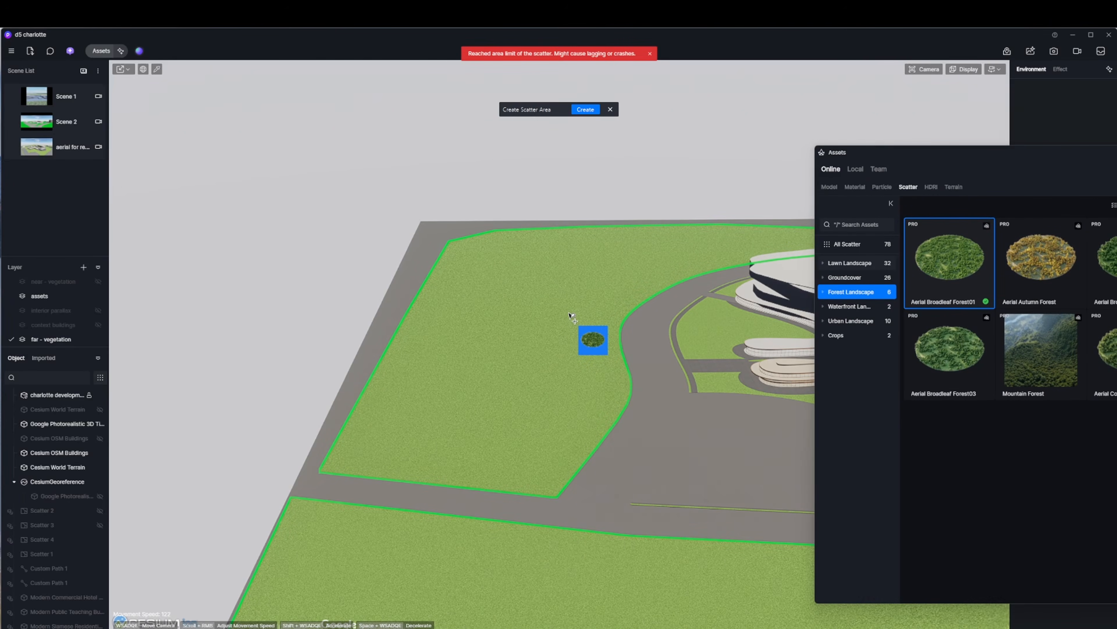
left_click(586, 109)
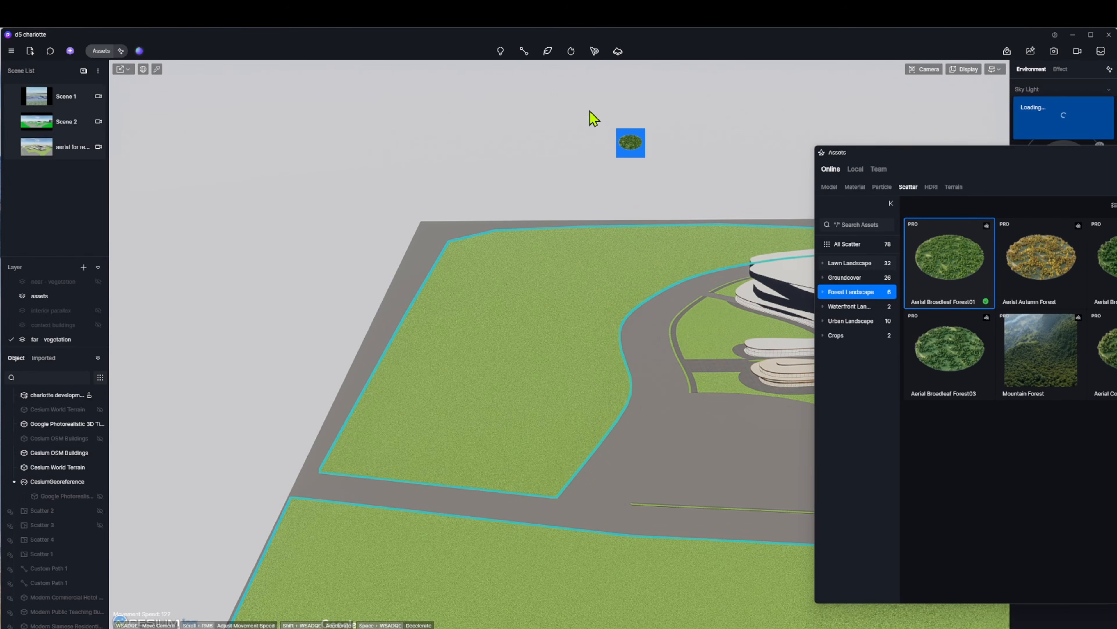
left_click_drag(984, 159, 797, 175)
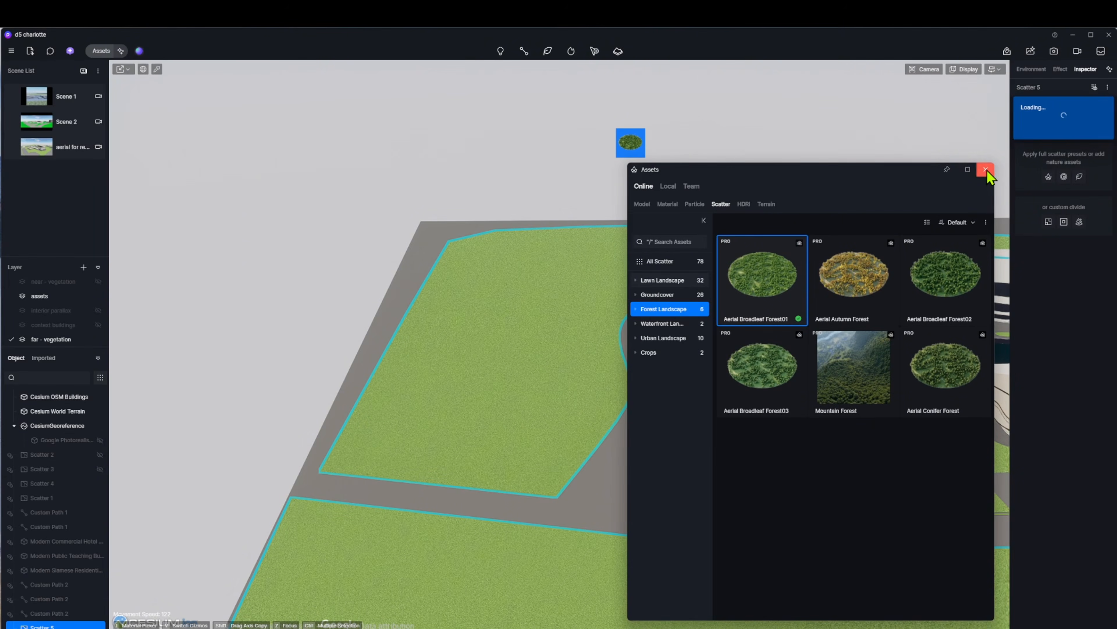
Close the asset library and examine the forest scatter across the outer grass areas around the site
left_click(986, 169)
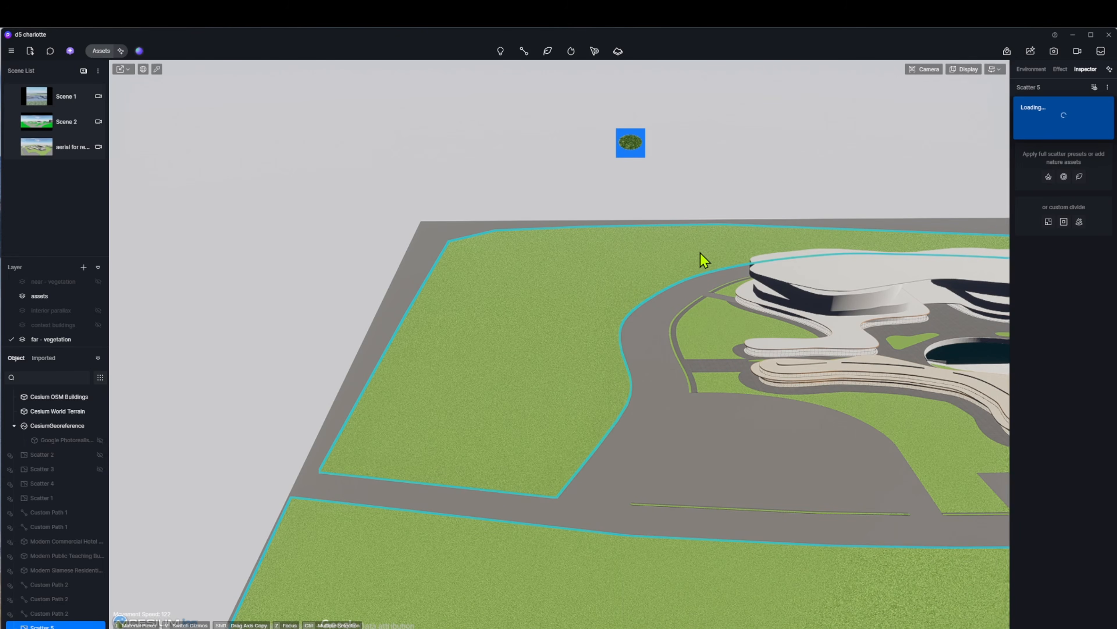
scroll(829, 280, "down", 5)
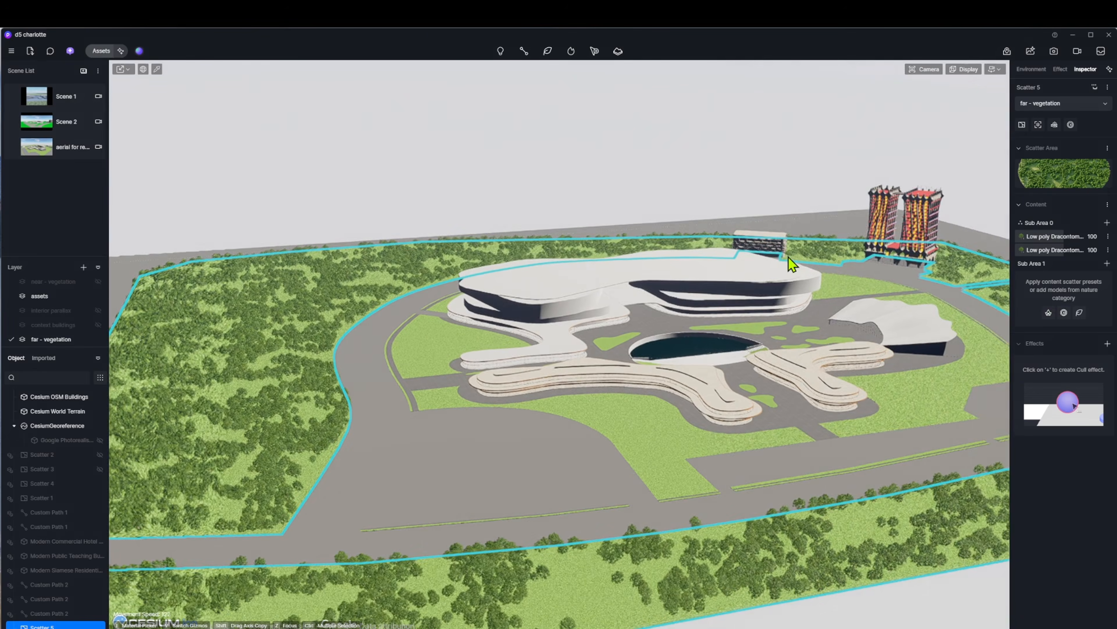
scroll(789, 256, "down", 6)
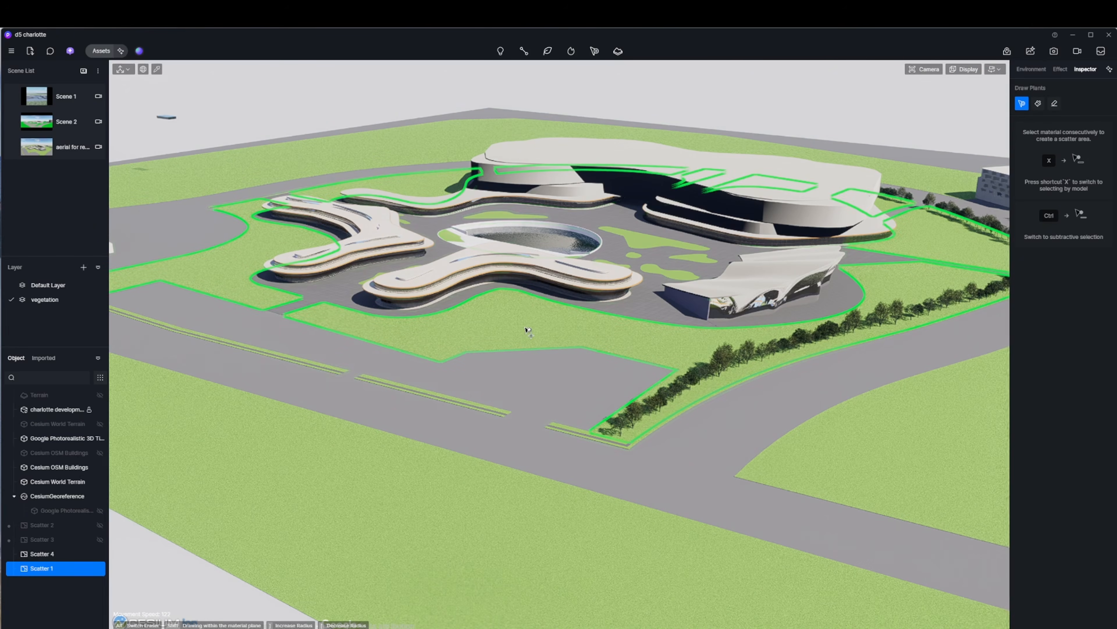
Create the scatter area on the grass around the buildings and adjust the collision volume of Cornus officinalis 01
left_click(585, 109)
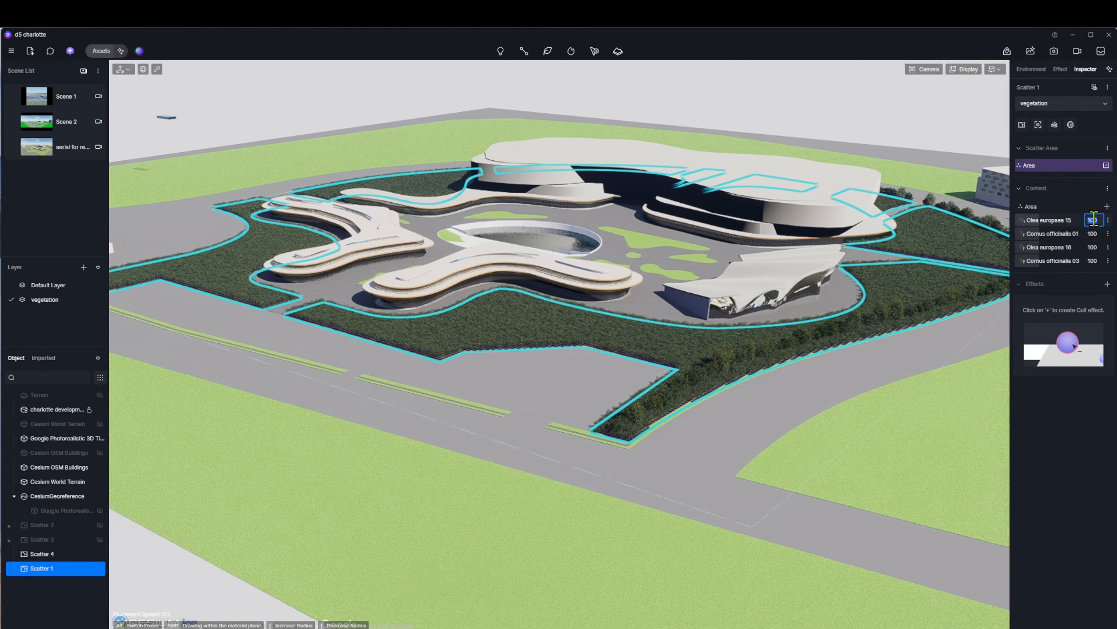
left_click(1025, 224)
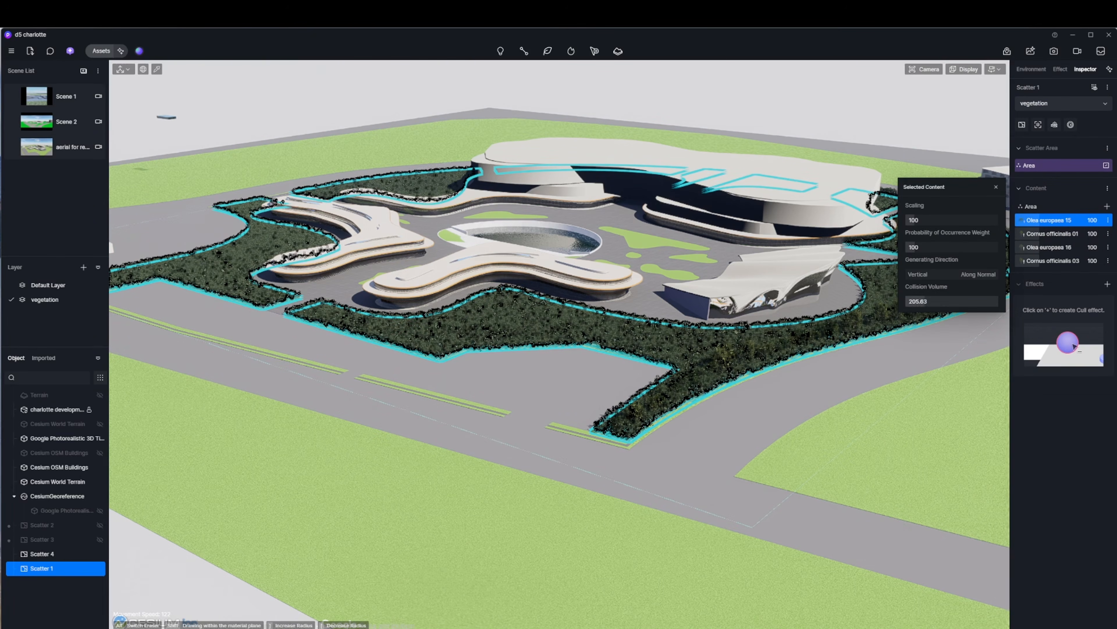
left_click(1020, 234)
left_click(920, 301)
type("2")
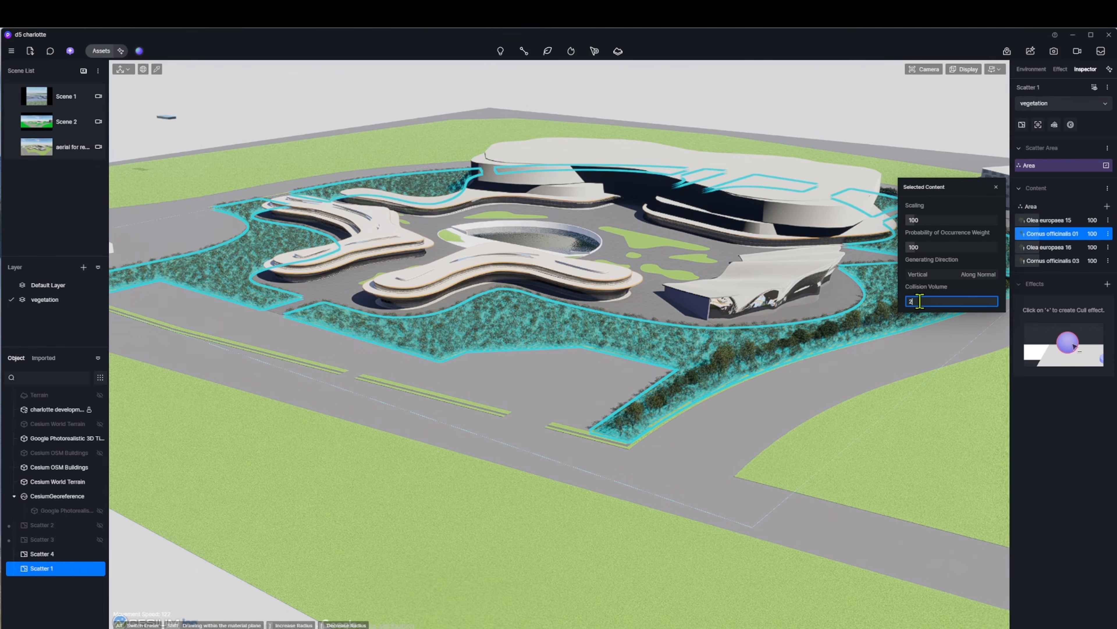
key("Return")
Set the collision volume to 200 for Olea europaea 16 and Cornus officinalis 03 in the grass scatter
left_click(1026, 249)
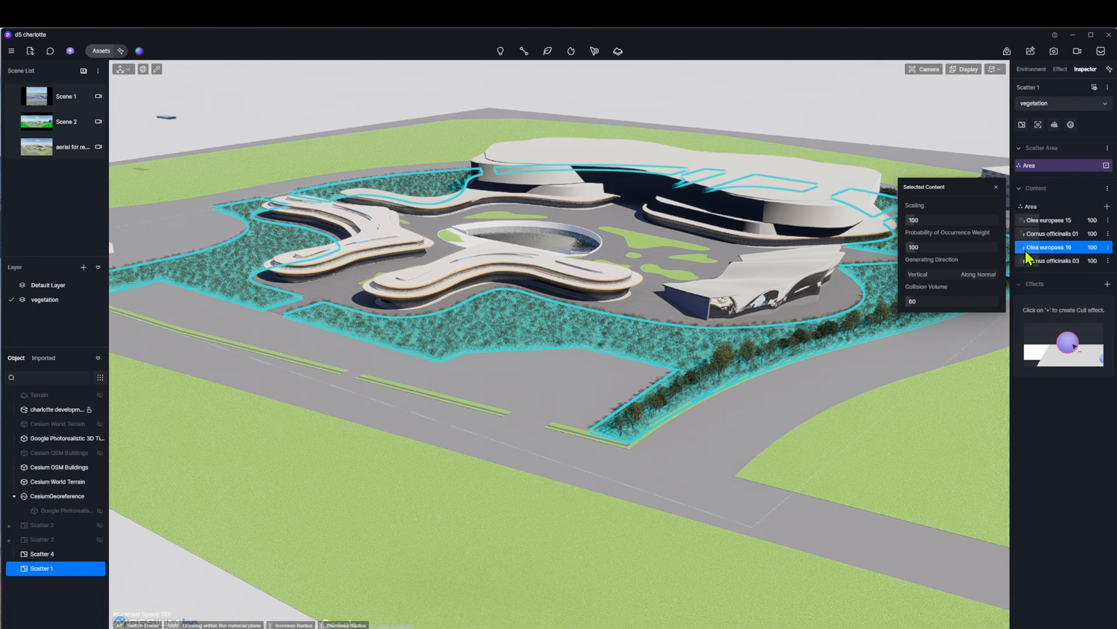
left_click(910, 302)
type("100")
key("Return")
left_click(1027, 261)
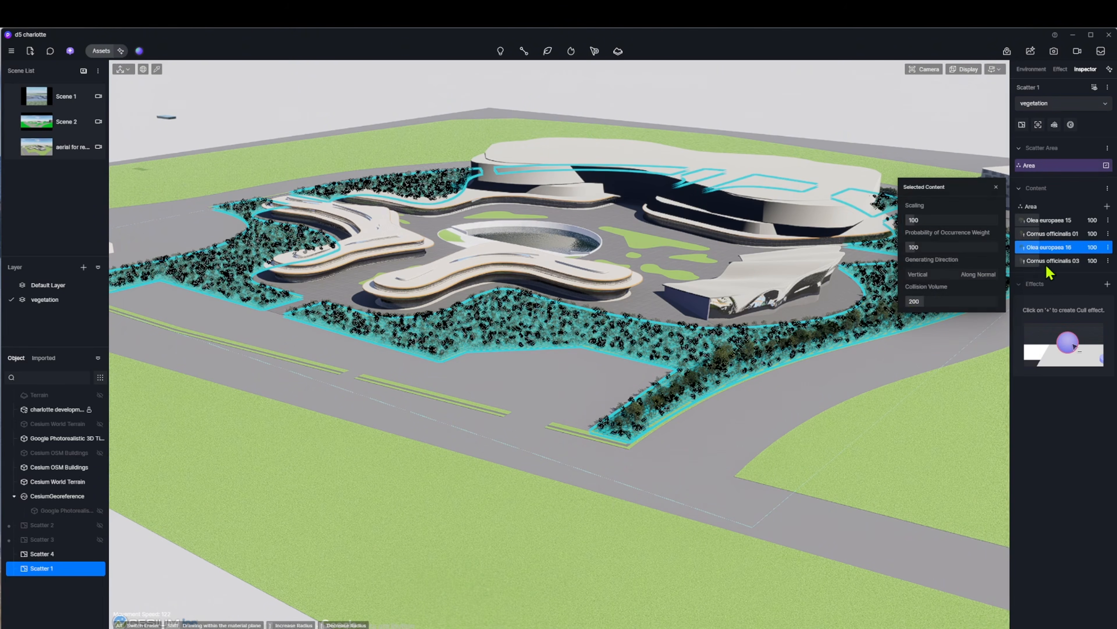
type("200")
key("Return")
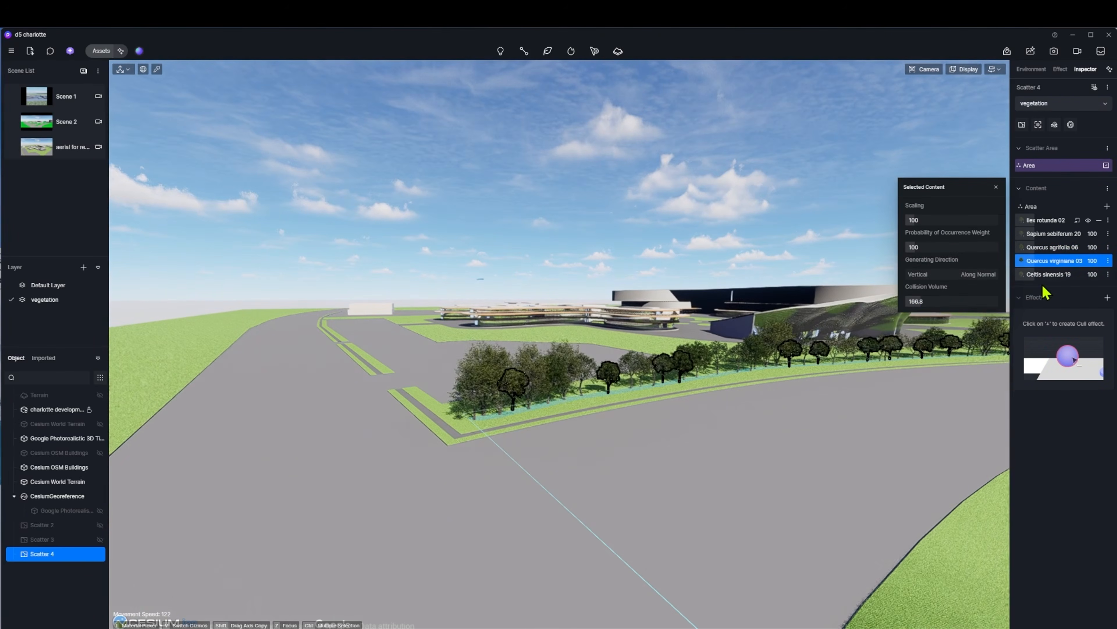
Adjust the collision volume of Celtis sinensis 19 and brush the roadside tree scatter along the curved lawn edge with radius 132.41
left_click(1048, 274)
left_click_drag(921, 301, 923, 301)
key("w")
right_click_drag(561, 291, 704, 280)
key("d")
left_click(1022, 124)
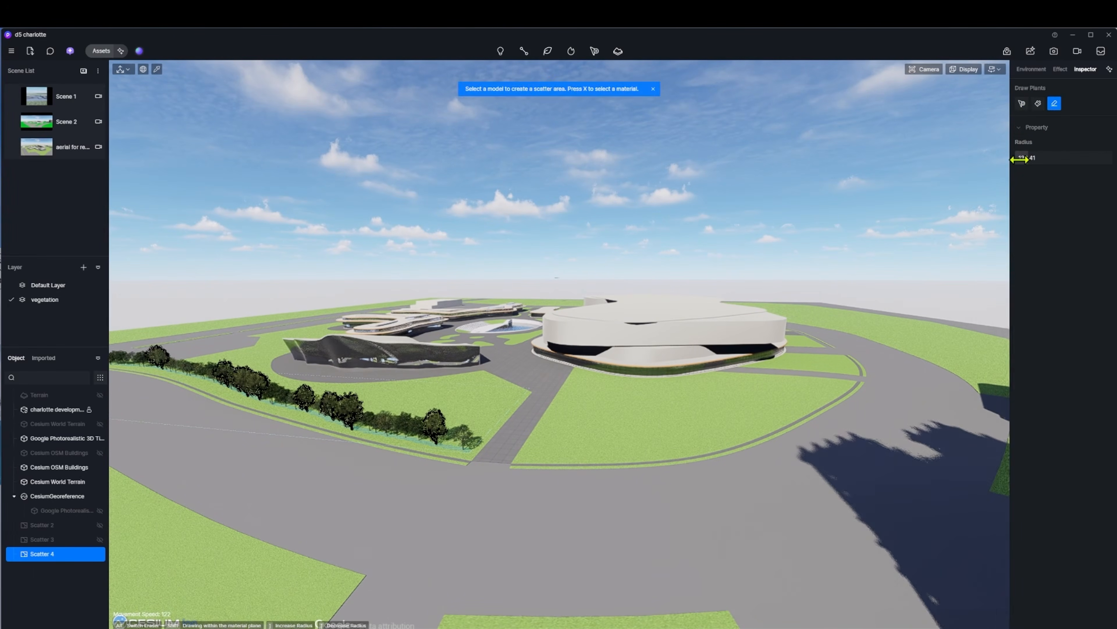
left_click(1038, 105)
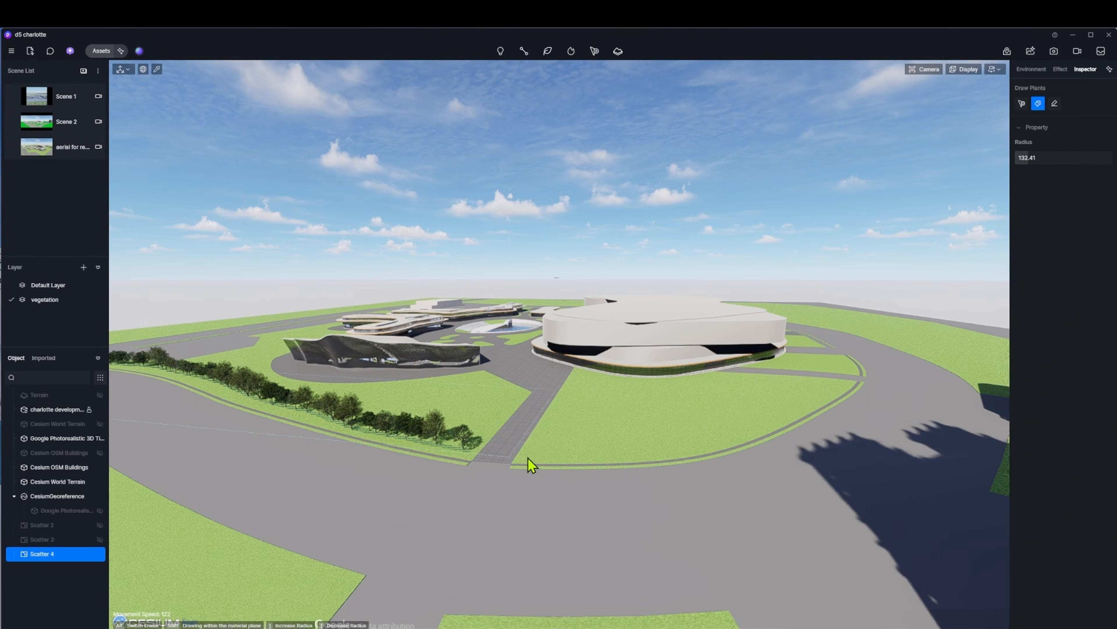
left_click(845, 363)
Erase scattered trees around the paved path between the two lawns, using a radius of 132.41
left_click(1054, 105)
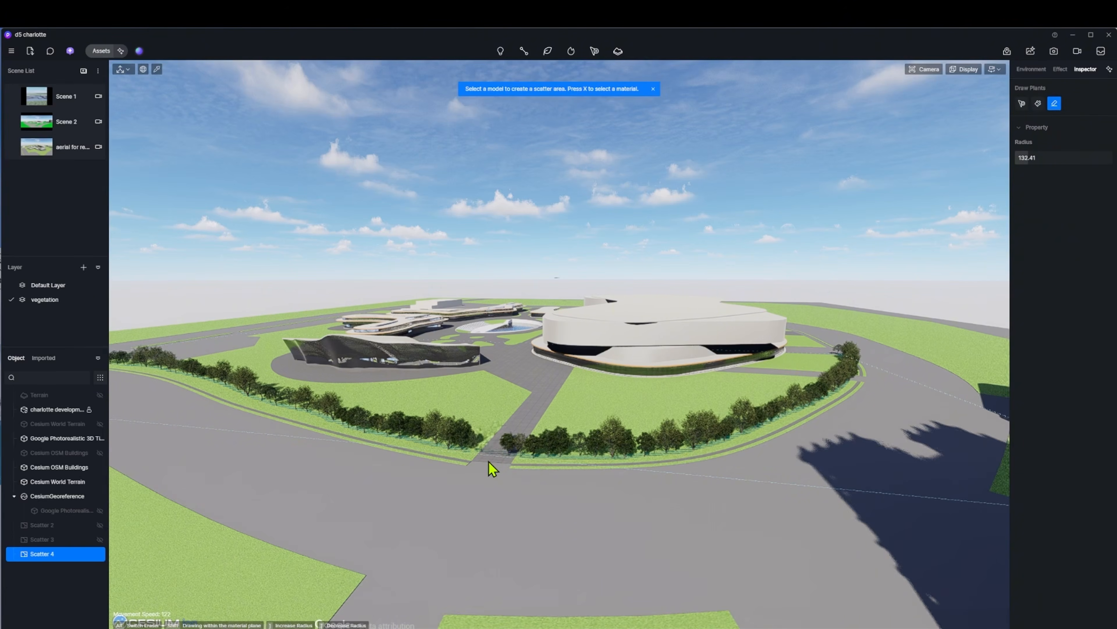
left_click_drag(492, 470, 748, 391)
left_click(1055, 103)
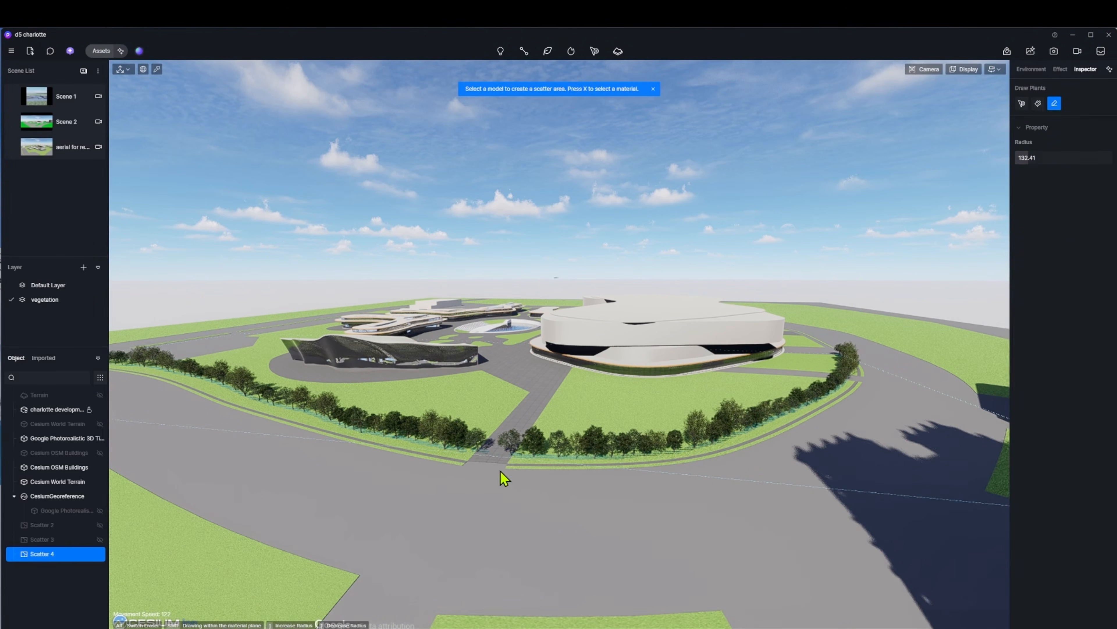
left_click_drag(501, 470, 584, 382)
left_click_drag(479, 457, 490, 456)
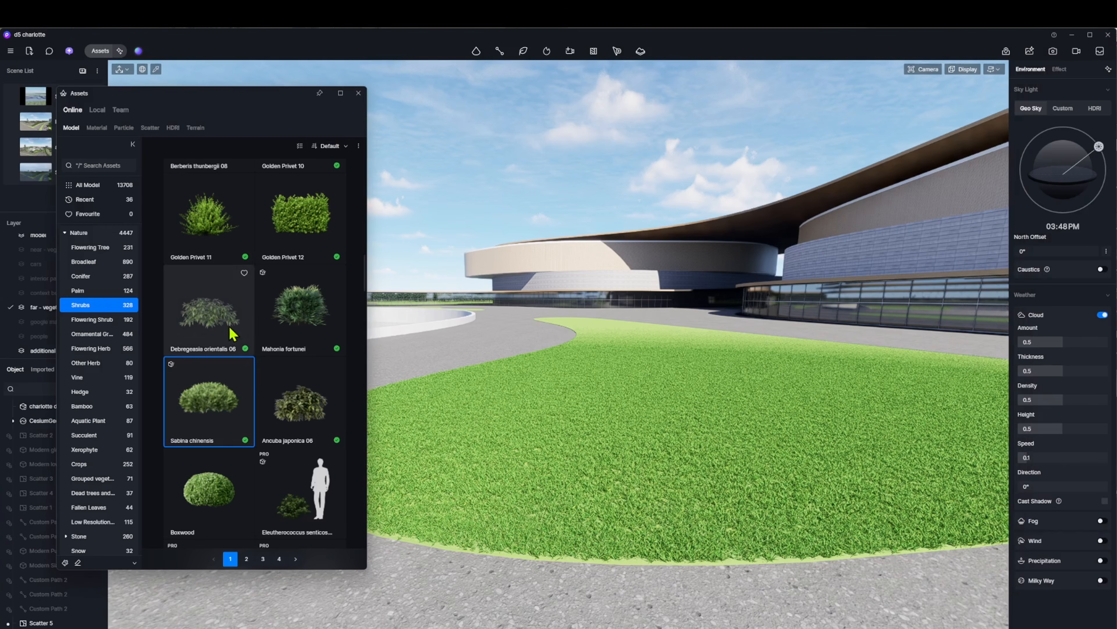
Place four Sabina chinensis shrubs in a row along the lawn's paved edge and pick the Salix integra 01 shrub
left_click(207, 396)
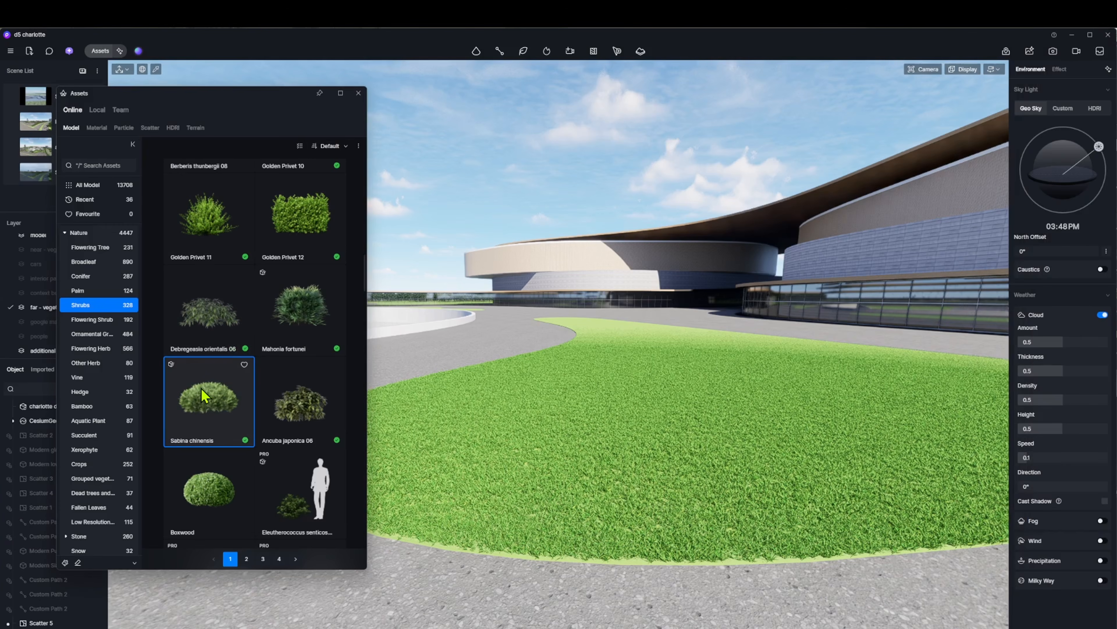
left_click(450, 511)
left_click(589, 524)
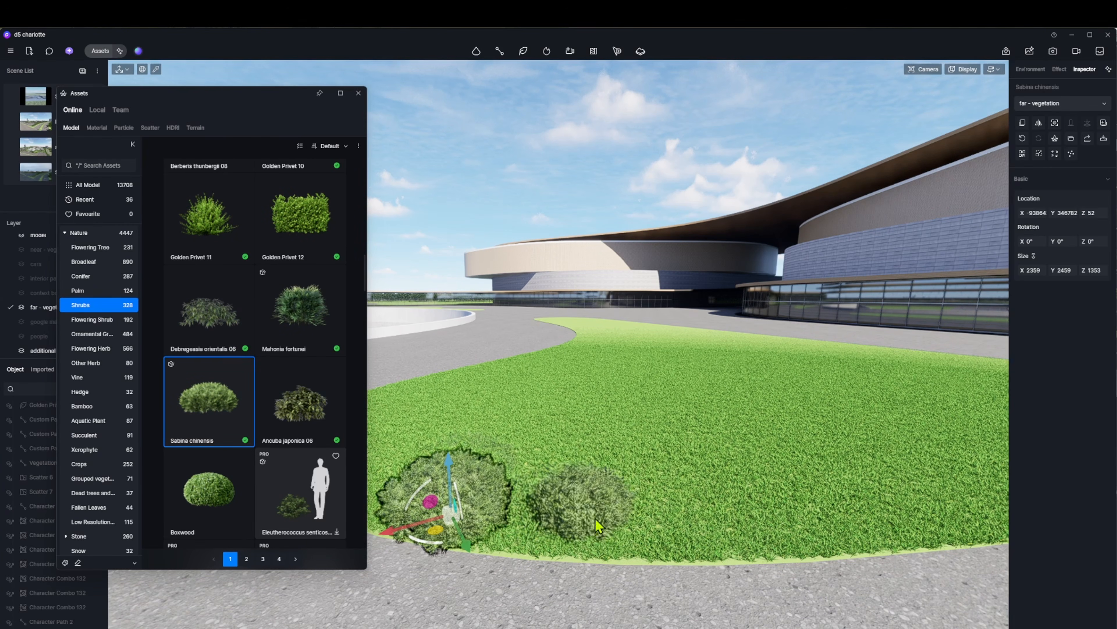
left_click(884, 523)
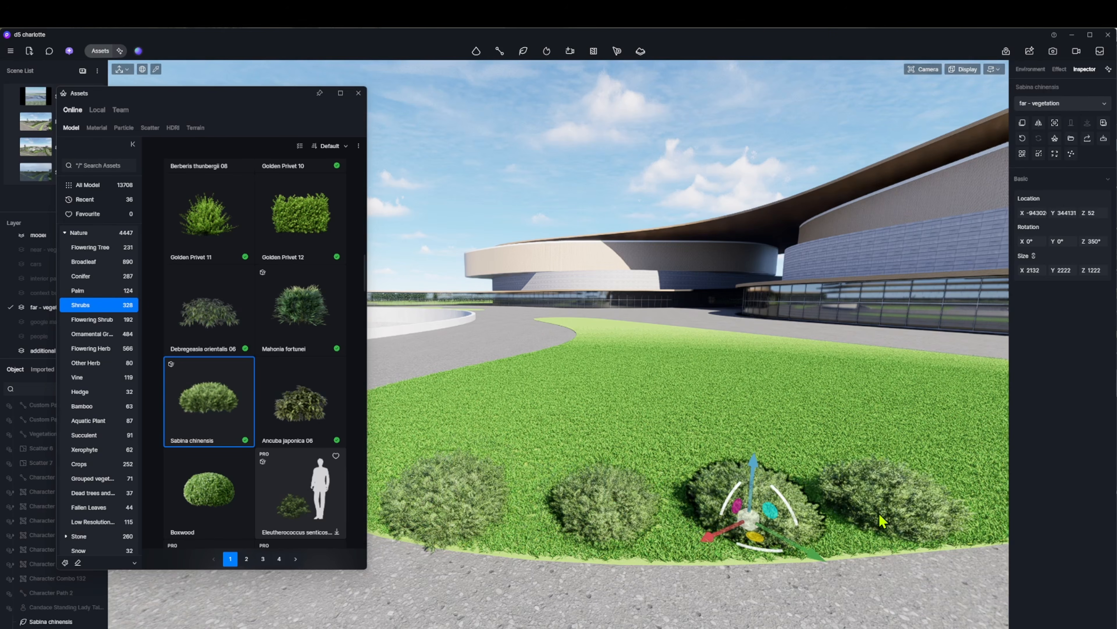
key("Escape")
scroll(232, 279, "down", 5)
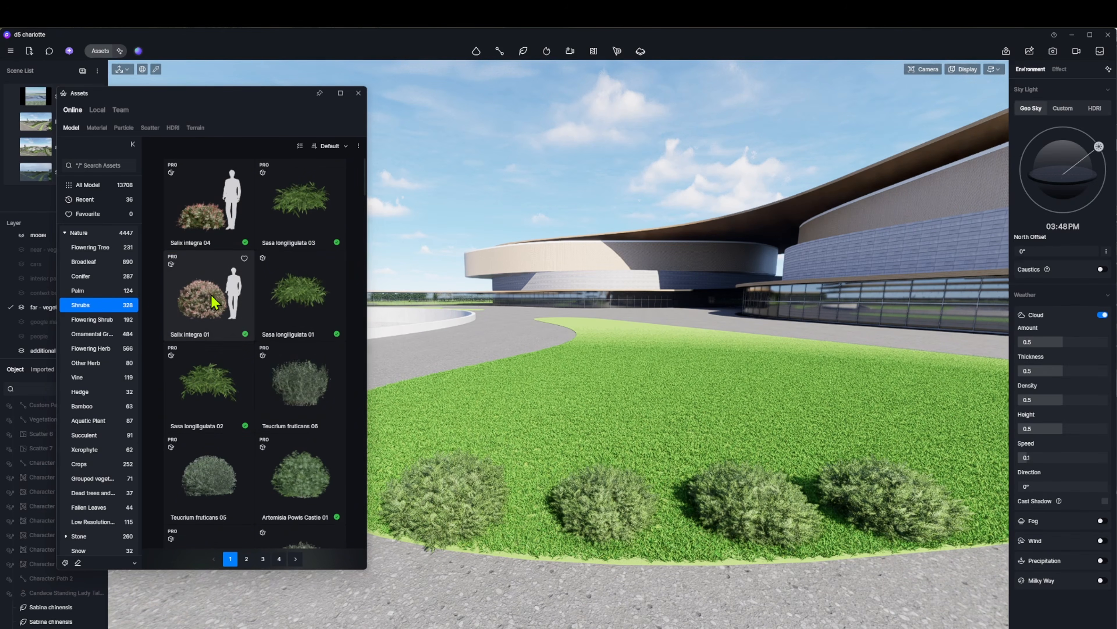
left_click(233, 282)
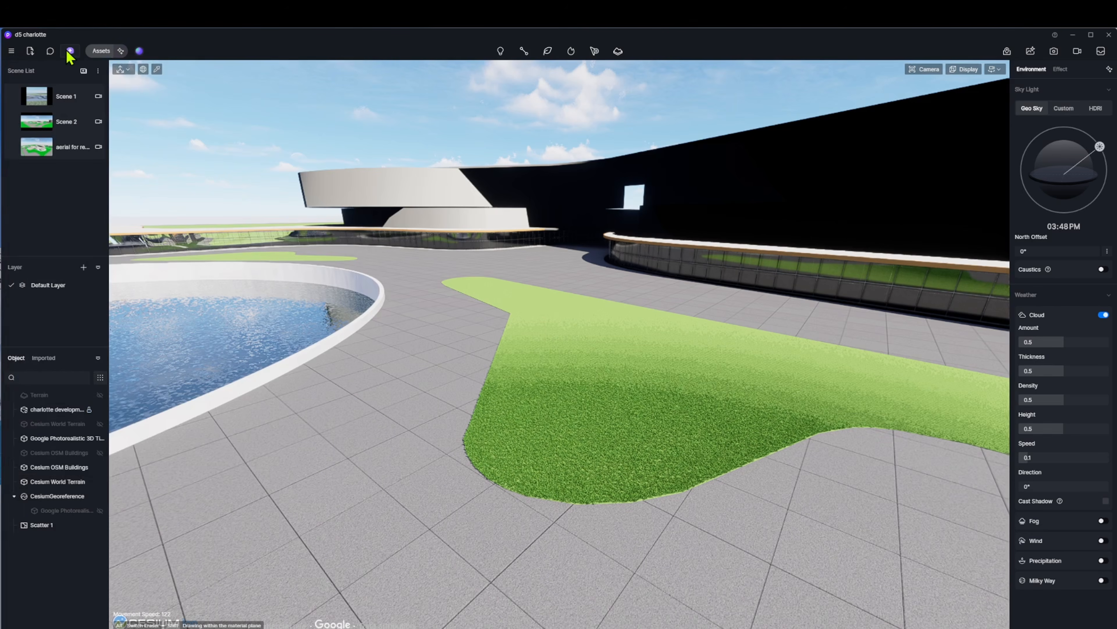
Ask the AI Agent for a minimalist floralless garden design for the united states in sun-drenched, humid conditions
left_click(70, 51)
left_click(849, 213)
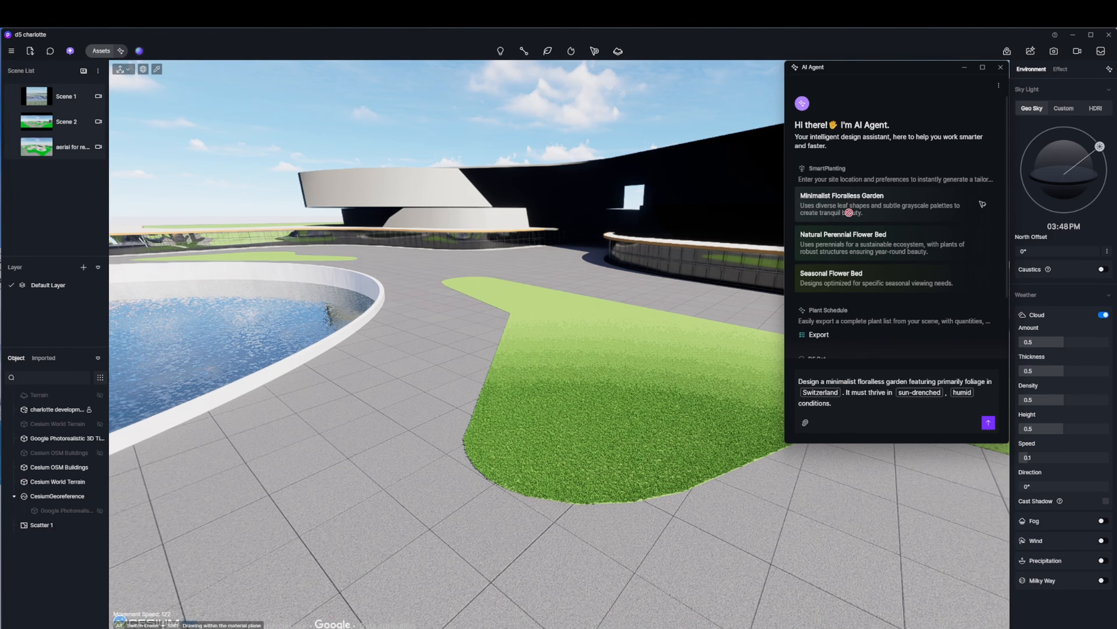
double_click(825, 394)
type("united states")
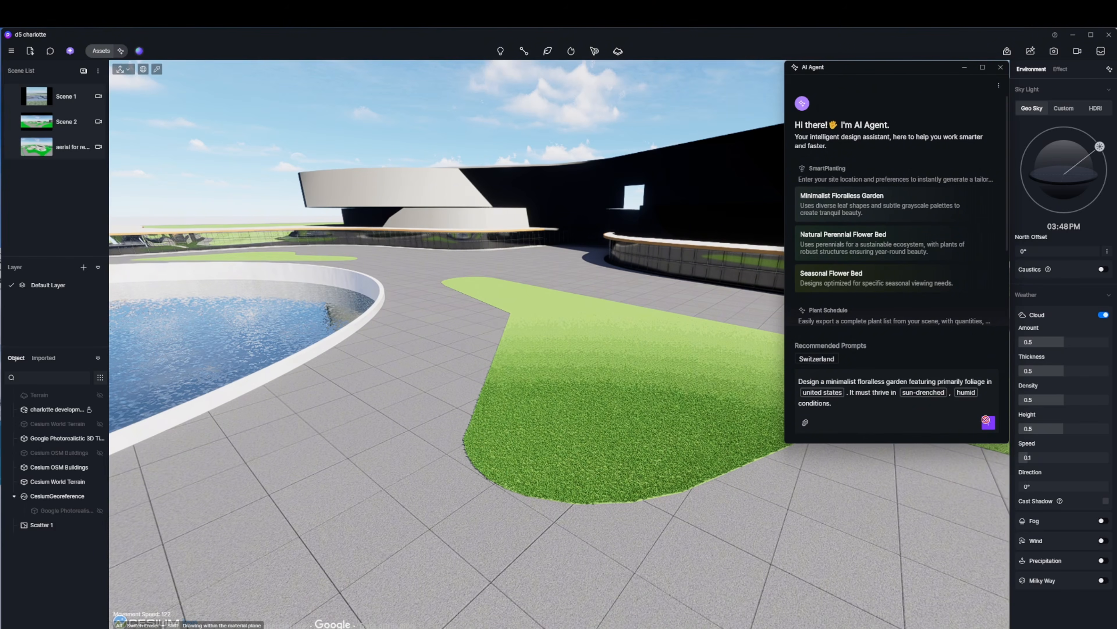
key("Return")
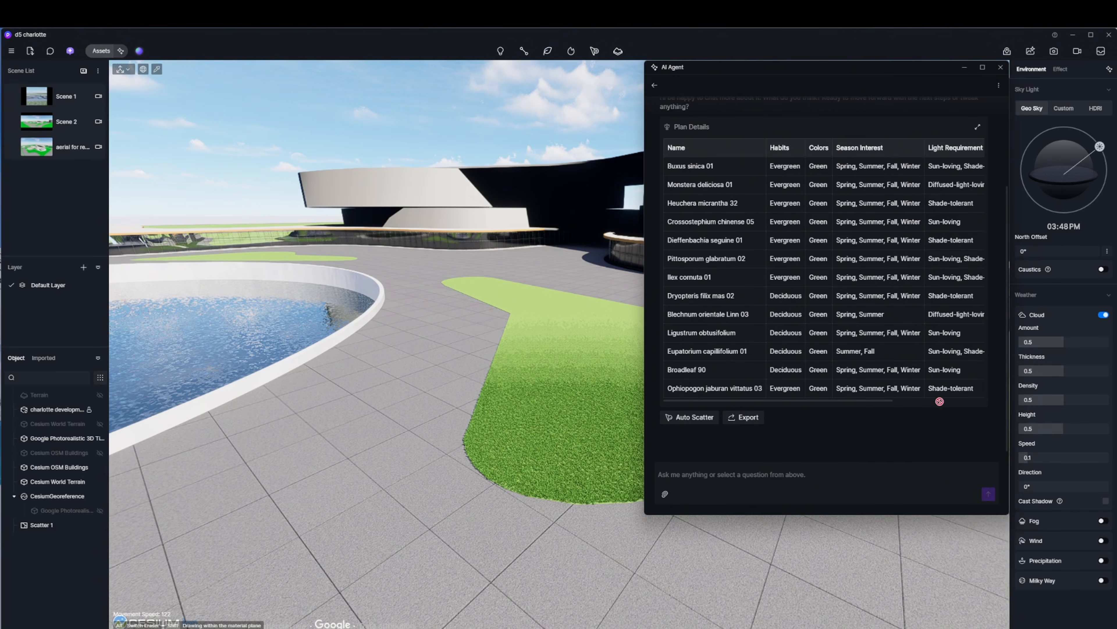
Auto-scatter the AI Agent's plant plan on the grass beds of the central plaza around the pool
left_click_drag(940, 401, 943, 402)
left_click_drag(873, 402, 820, 402)
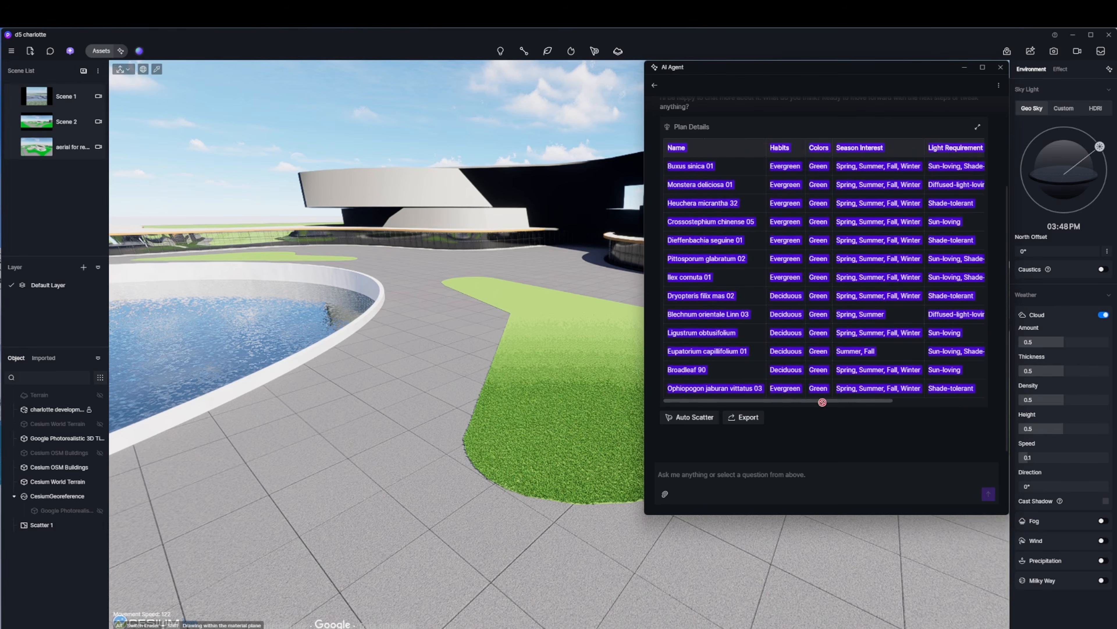
left_click(700, 417)
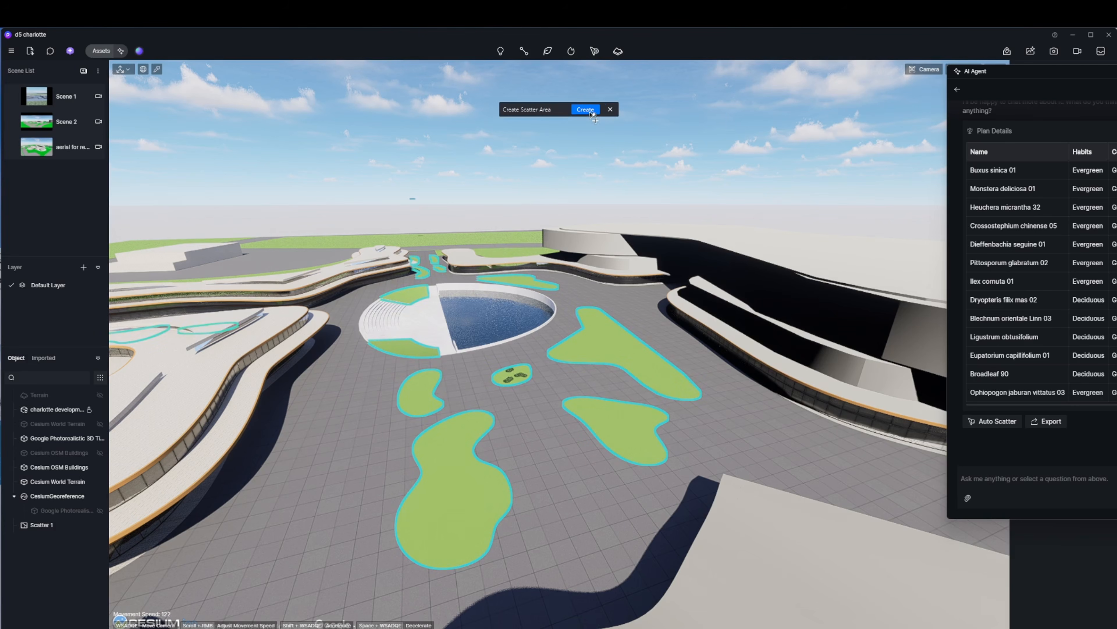
left_click(592, 113)
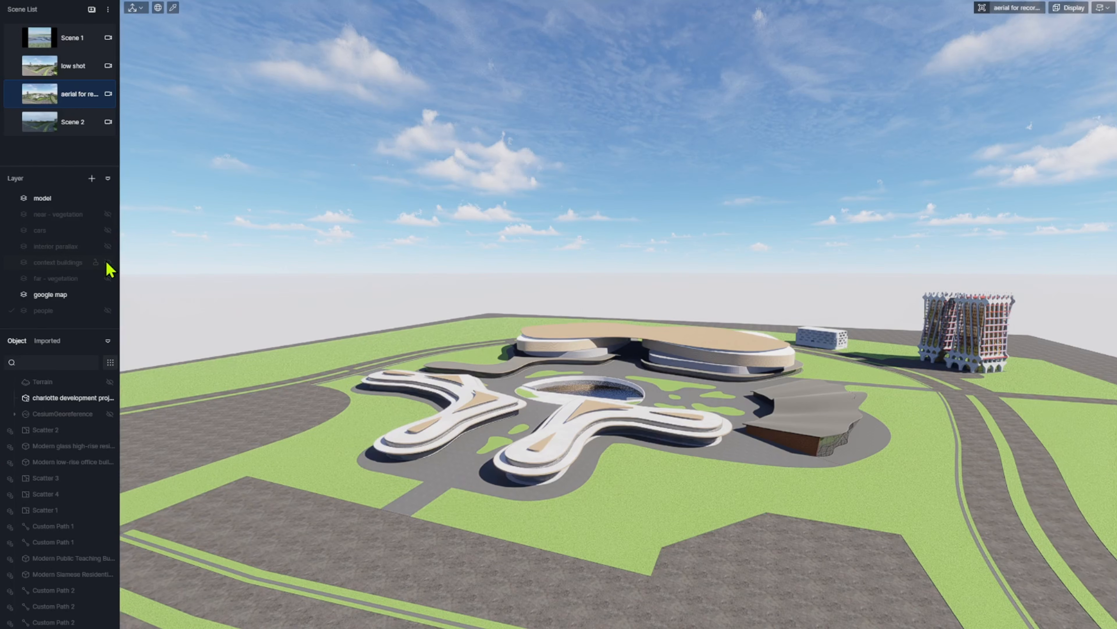
Show the context buildings layer and the CesiumGeoreference object in the aerial scene
left_click(108, 263)
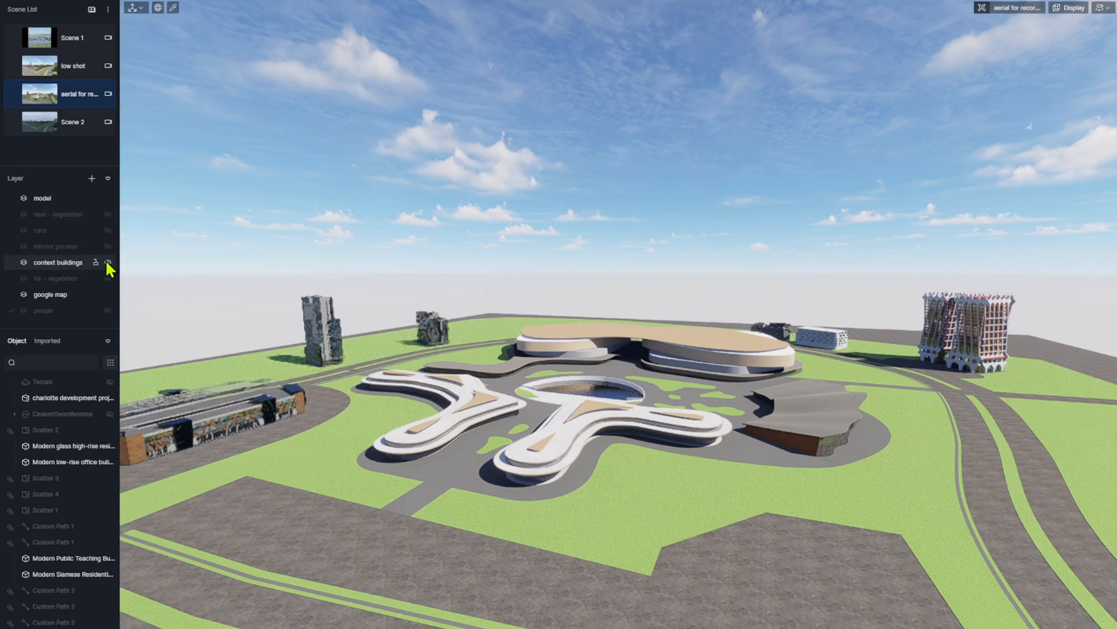
left_click(110, 413)
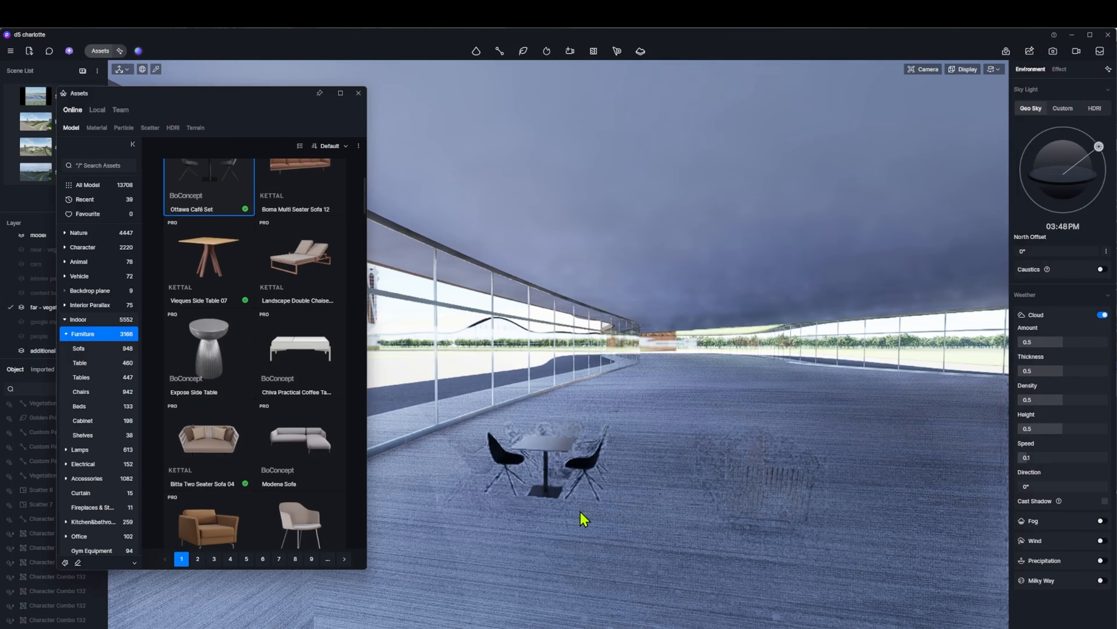
Place the Ottawa Café Set and a Vieques Side Table 07 on the building's interior floor
left_click(580, 525)
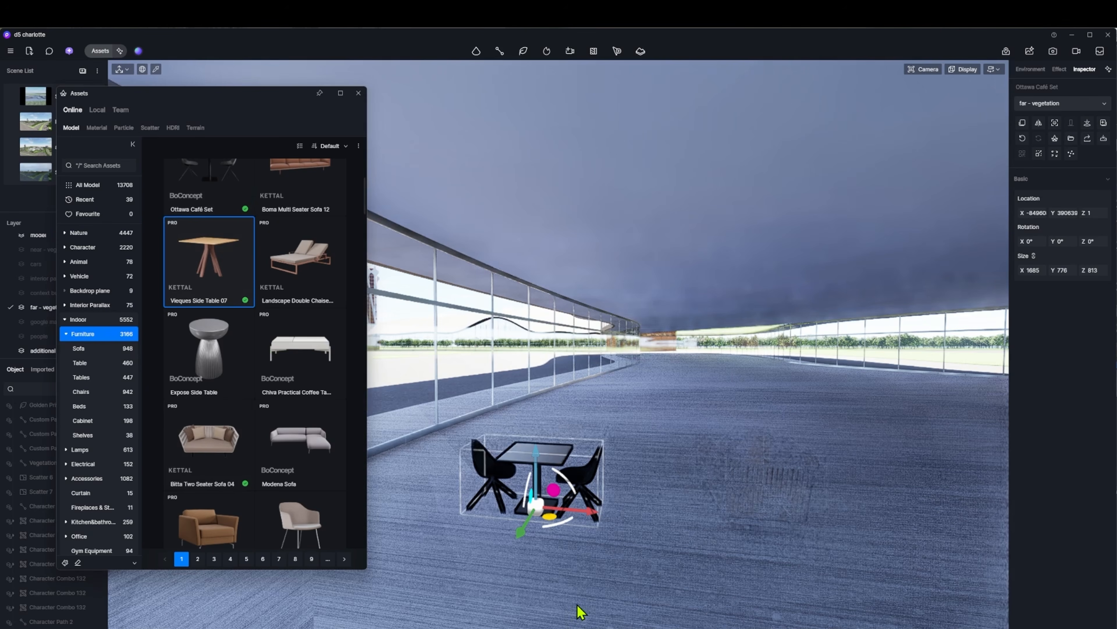
left_click(525, 591)
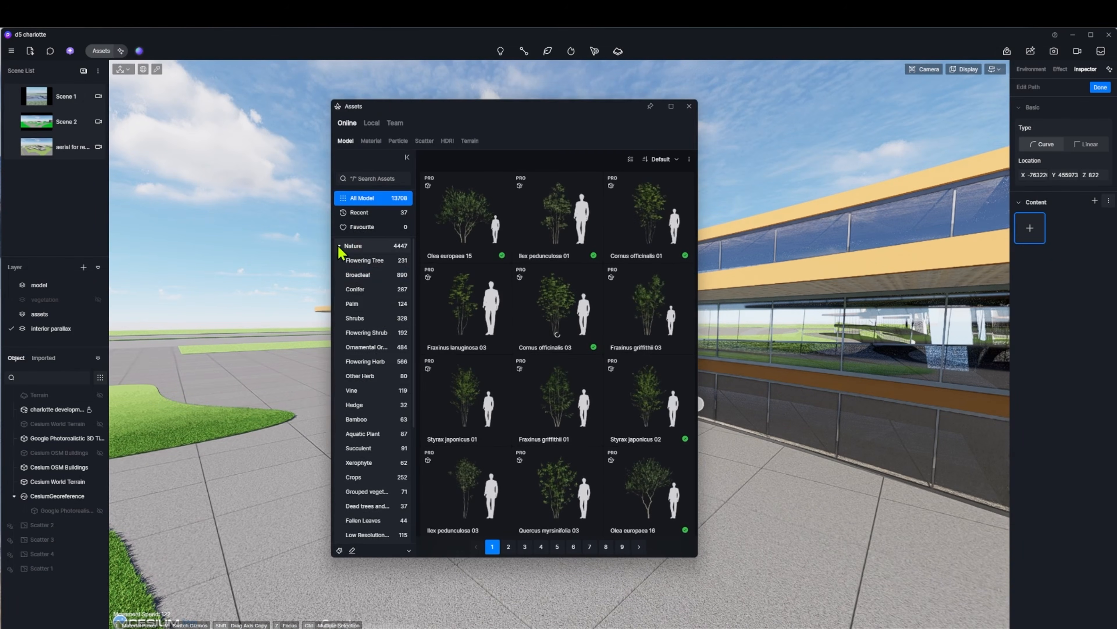
Add commercial interior parallax models, including supermarket interiors, to the custom path's content
left_click(341, 246)
left_click(367, 320)
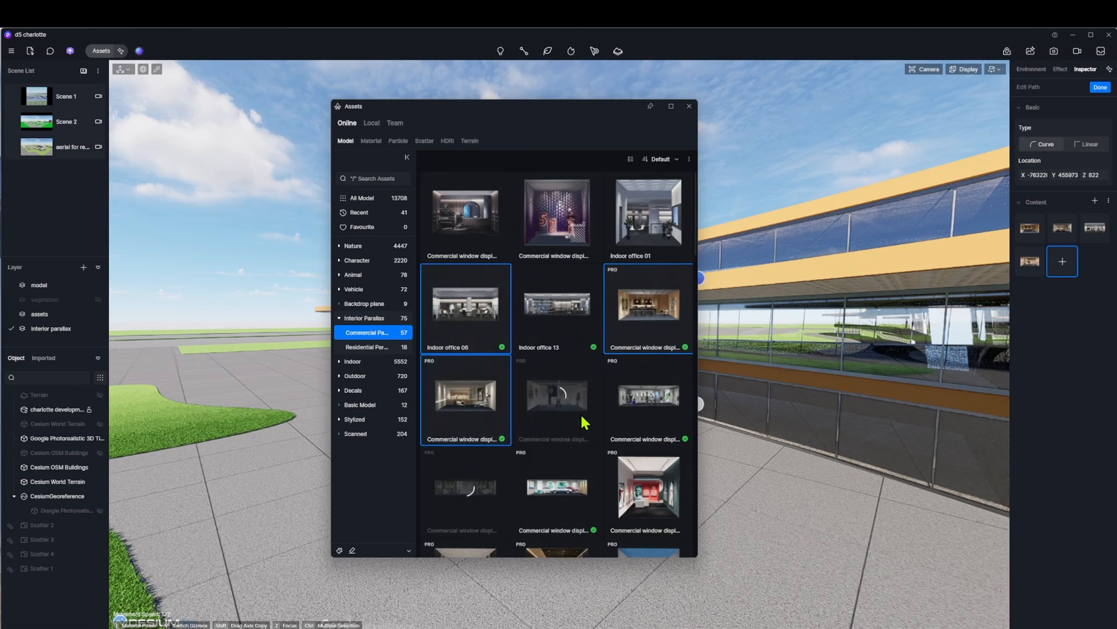
scroll(579, 348, "down", 10)
left_click(567, 497)
left_click(656, 501)
scroll(651, 484, "down", 4)
left_click(480, 379)
scroll(657, 387, "down", 4)
scroll(663, 384, "up", 2)
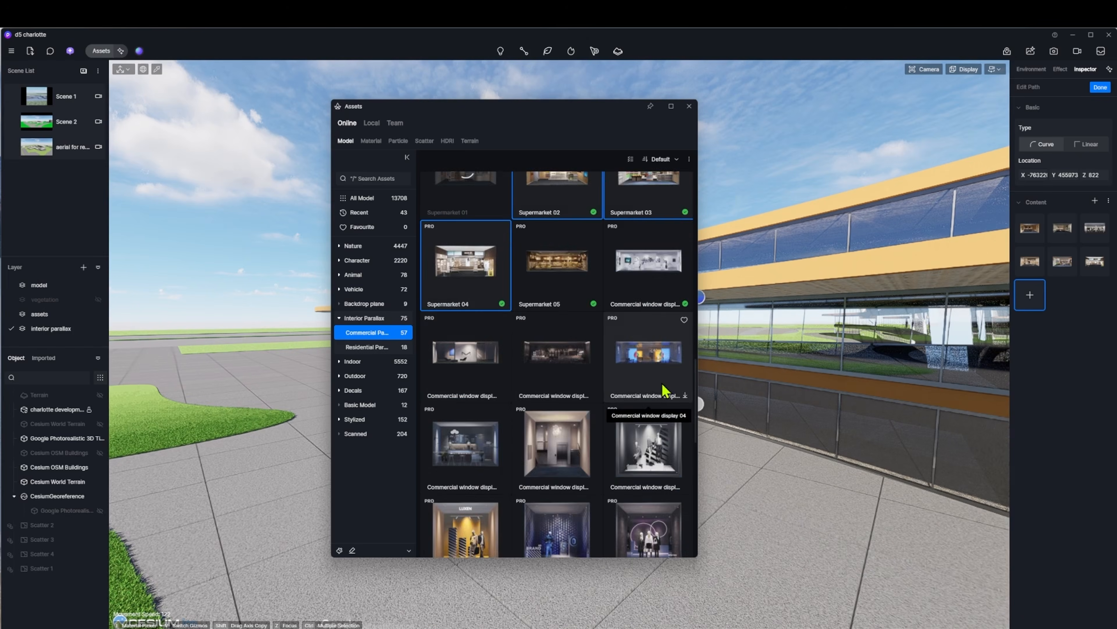
Look through the remaining commercial parallax models, close the asset library and finish editing the custom path
scroll(662, 384, "down", 12)
scroll(598, 358, "up", 15)
left_click(689, 107)
left_click(1100, 88)
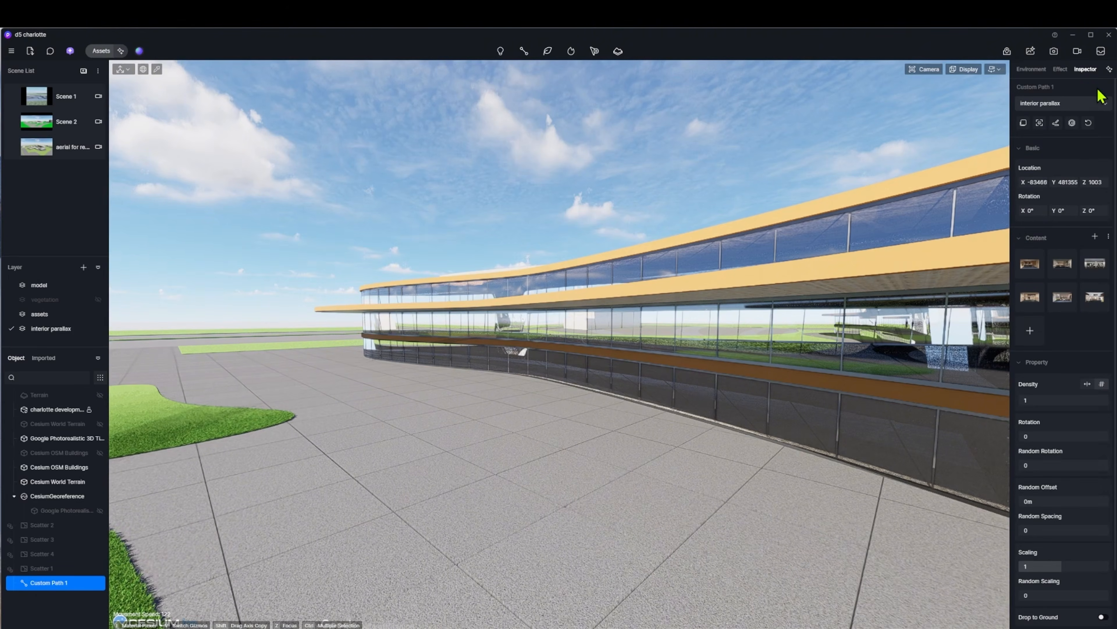
Set the interior parallax path's density to 25 and its rotation to 90
scroll(579, 325, "down", 5)
right_click_drag(579, 324, 748, 325)
scroll(751, 326, "up", 8)
left_click_drag(1036, 400, 1097, 397)
left_click_drag(1040, 438, 1041, 404)
Lower the interior parallax path to Z -23 behind the ground-floor glazing and enable Drop to Ground
right_click_drag(641, 375, 573, 312)
left_click_drag(574, 319, 572, 337)
scroll(1065, 485, "down", 2)
left_click(1104, 546)
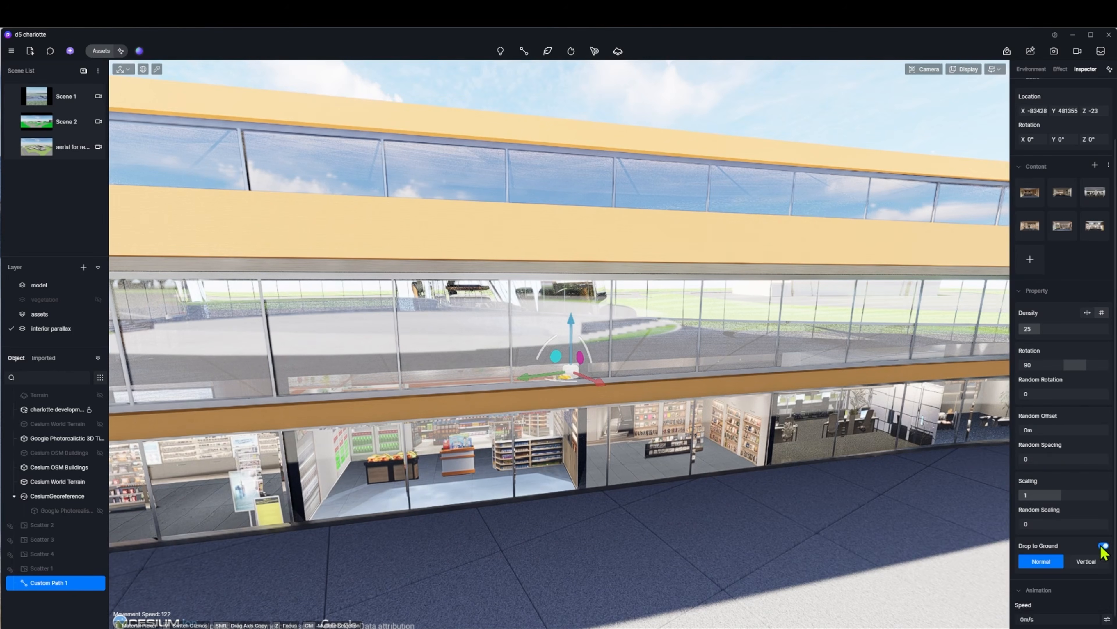
Copy the interior parallax path straight up to the next floor at Z 3383
right_click_drag(919, 401, 568, 347)
scroll(879, 380, "down", 5)
scroll(568, 348, "down", 3)
left_click(568, 282)
left_click(49, 582)
mouse_move(265, 262)
left_mouse_down("shift")
mouse_move(266, 248)
mouse_move(267, 270)
left_mouse_up("shift")
Reshape the upper-floor interior parallax path at the building's curved corner by moving its nodes, and finish editing the path
right_click_drag(512, 227, 757, 221)
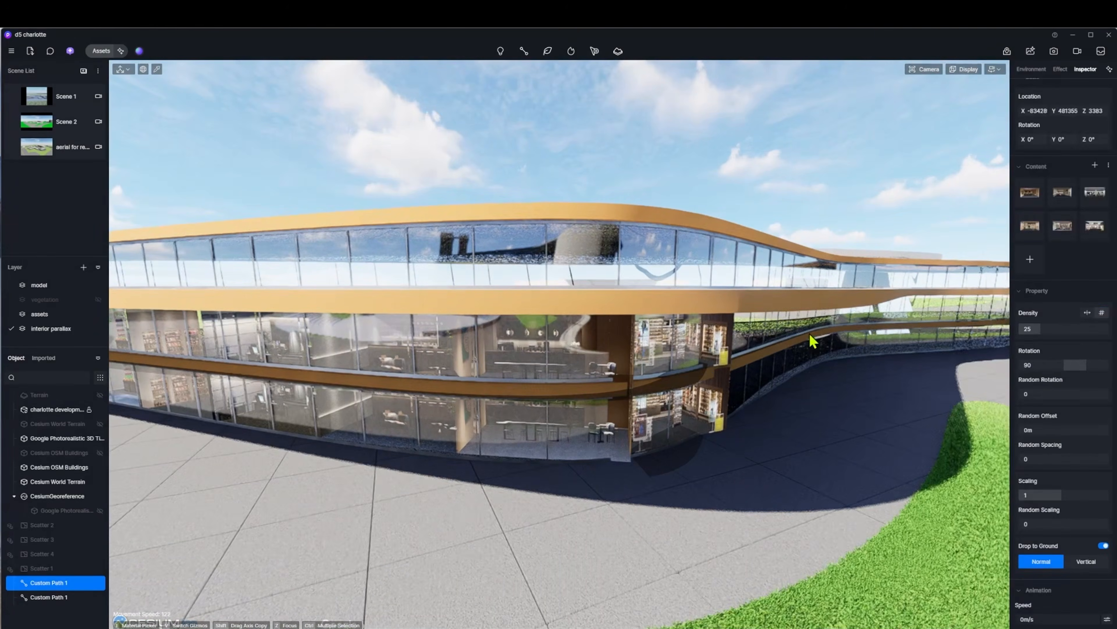
scroll(1068, 325, "up", 2)
left_click(1056, 123)
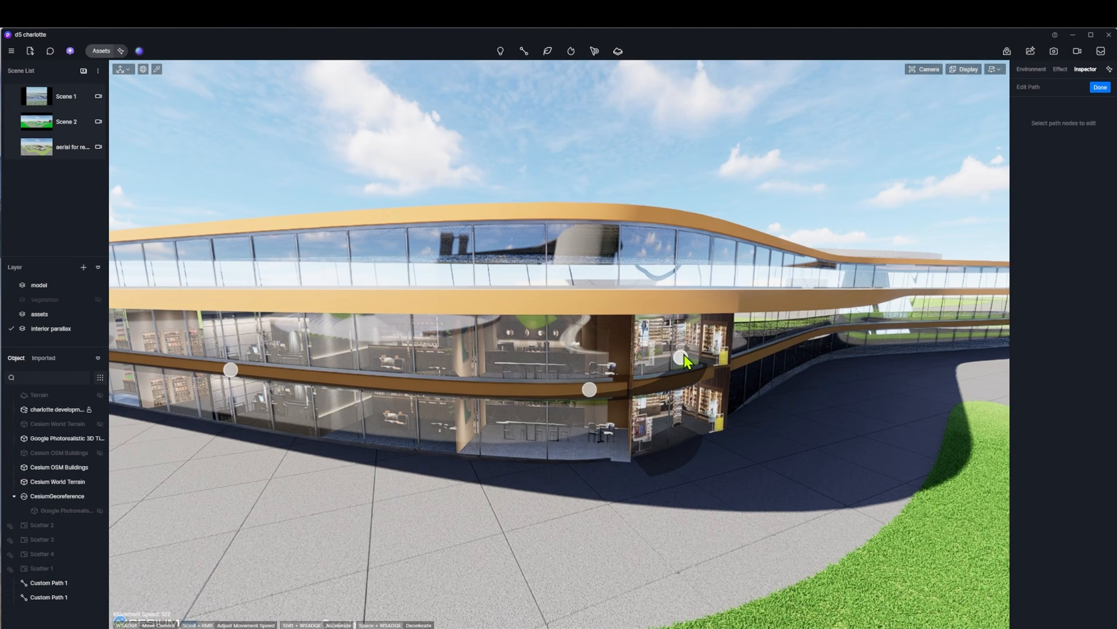
left_click(589, 378)
left_click_drag(590, 377, 593, 368)
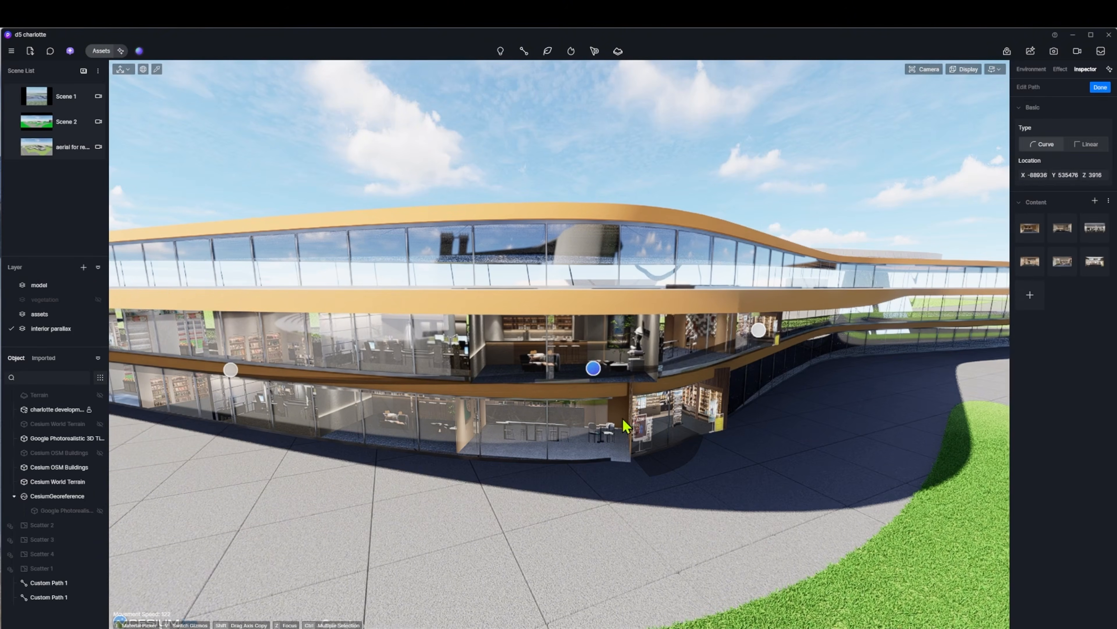
left_click(1100, 87)
Edit the ground-floor interior parallax path at the building corner, moving its corner nodes behind the glazing and deleting the end node
left_click(666, 420)
left_click(671, 414)
left_click(1061, 126)
left_click_drag(604, 443, 611, 442)
left_click_drag(678, 423, 734, 371)
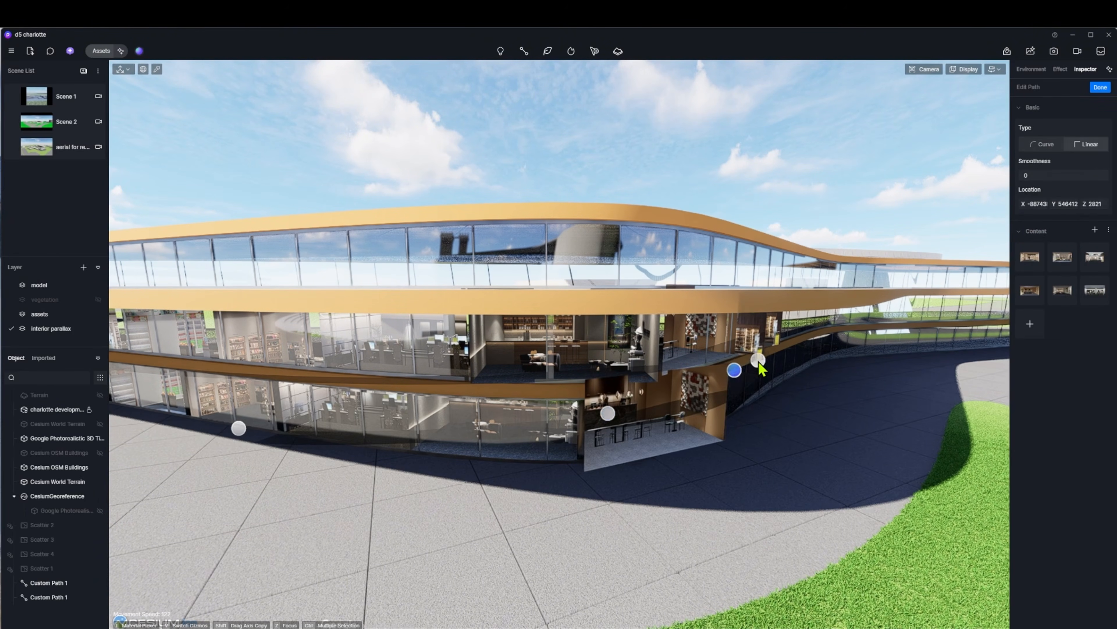
key("Delete")
left_click_drag(607, 413, 458, 423)
right_click_drag(475, 402, 458, 392)
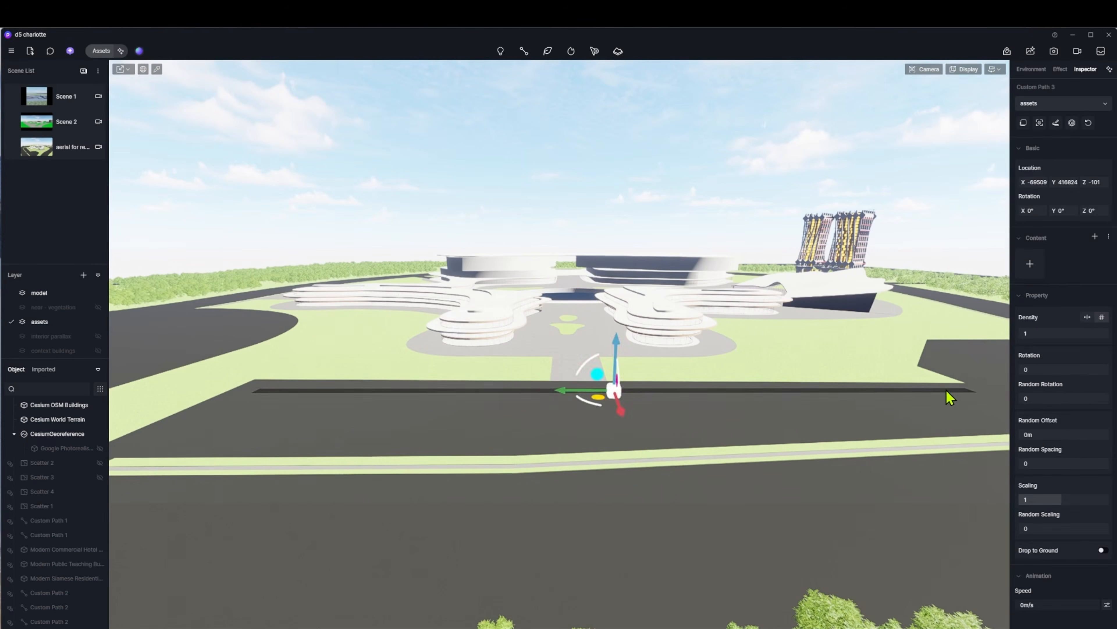
Open the density value of the empty custom path along the front road for editing
left_click(1062, 330)
scroll(600, 350, "up", 10)
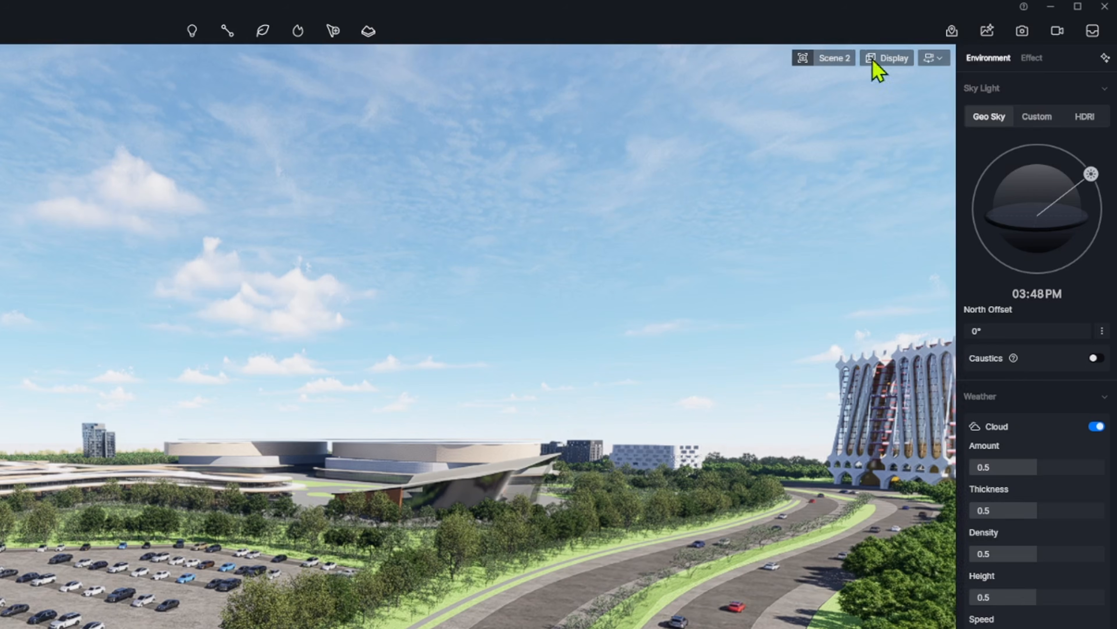
Match Scene 2's atmosphere to an uploaded reference image with AI Atmosphere Match at strength 50, and adjust the HDRI sky's rotation
left_click(1109, 69)
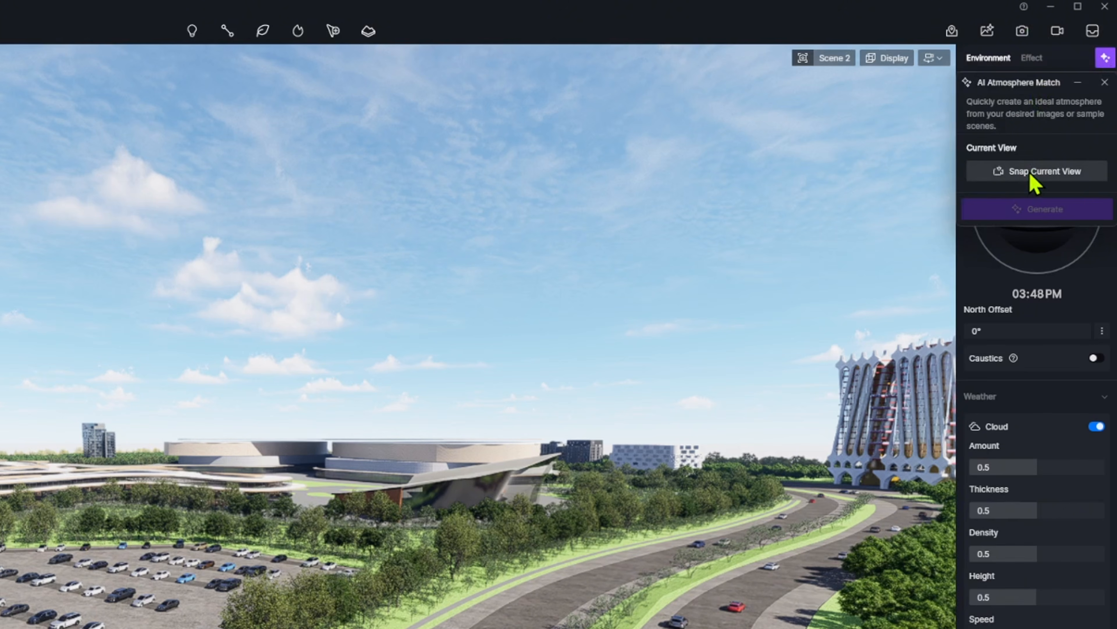
left_click(1036, 171)
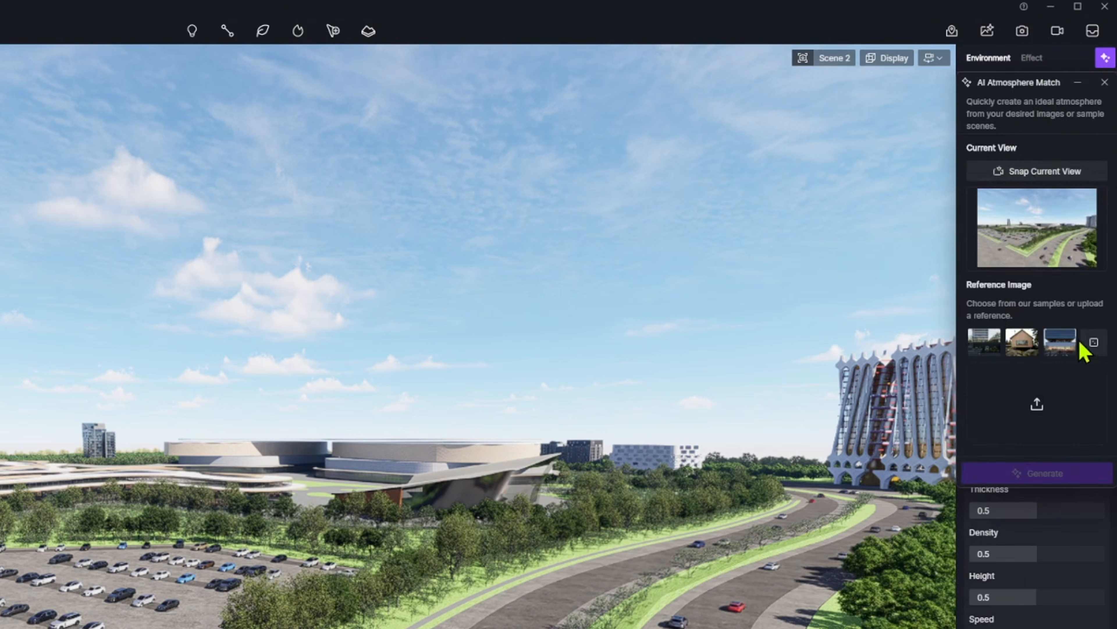
left_click(1093, 342)
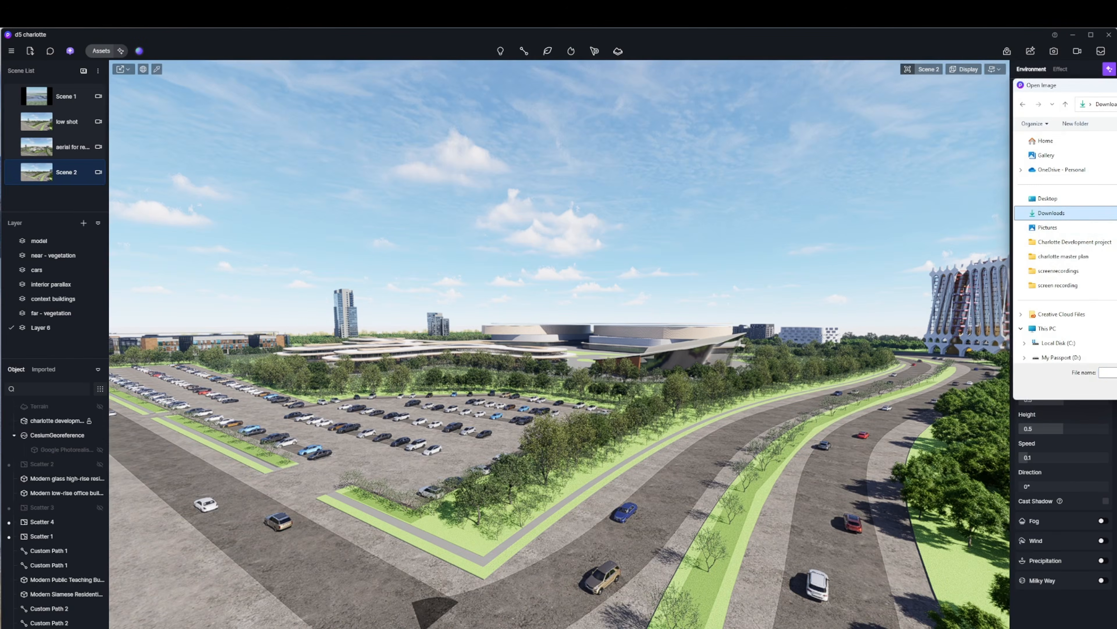
double_click(995, 207)
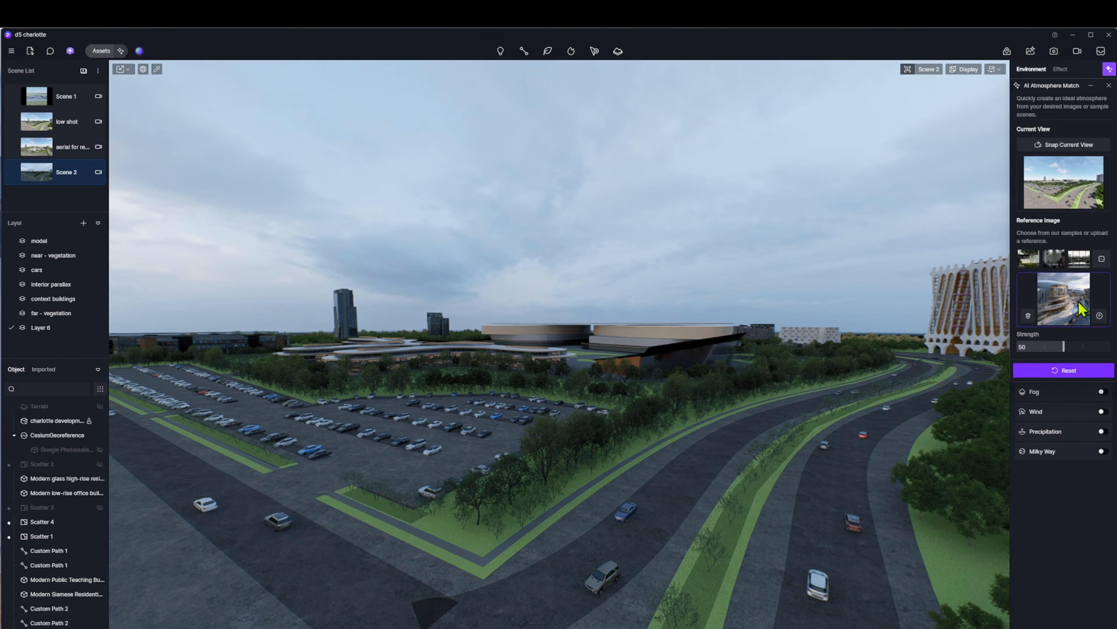
left_click(1108, 87)
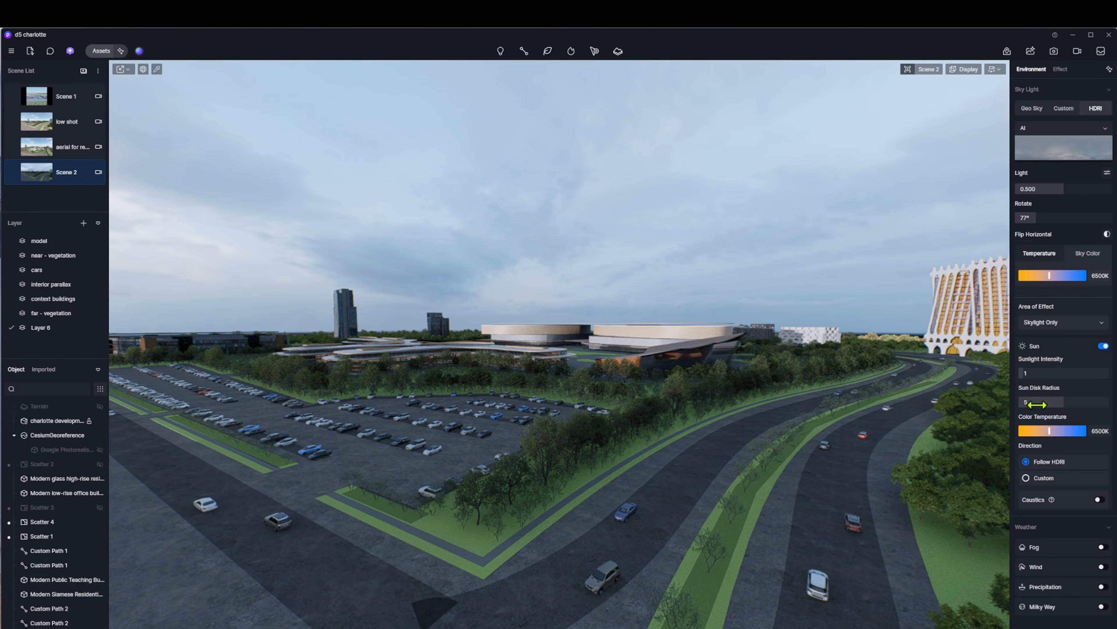
left_click_drag(1046, 218, 1046, 216)
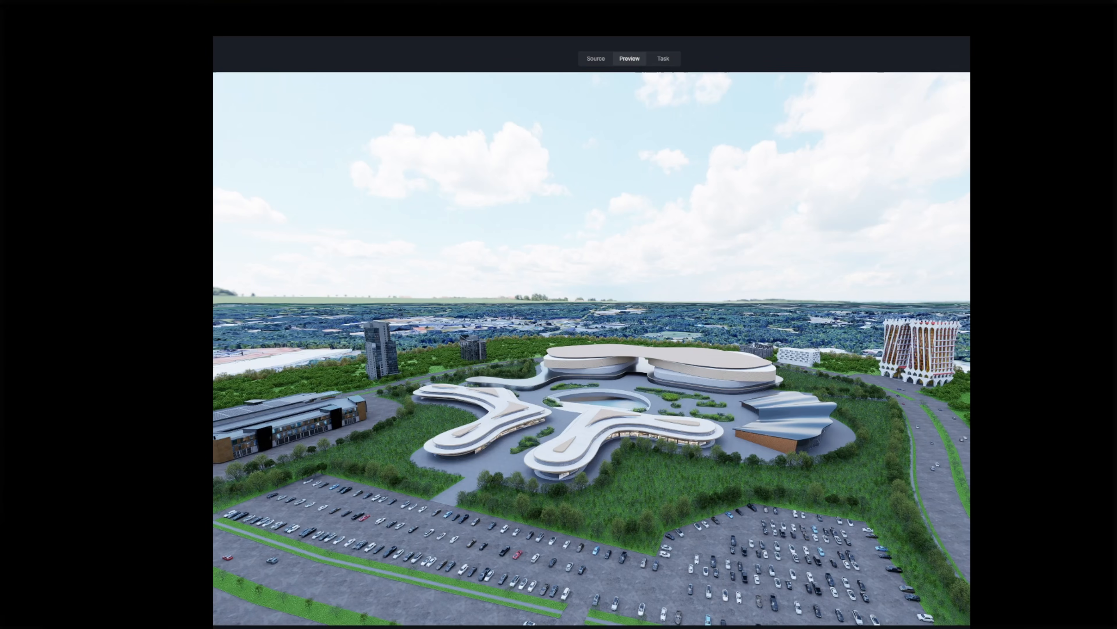
Compare the aerial render before and after AI post-processing across the whole image
left_click_drag(969, 350, 218, 362)
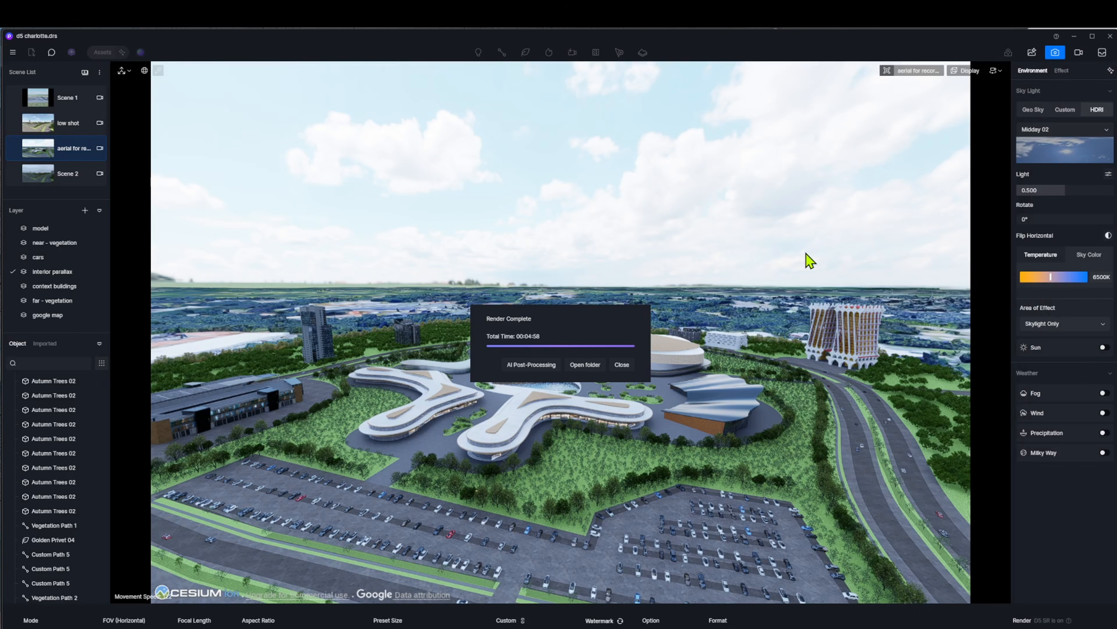
Run AI Style Transfer on the finished aerial render with the misty grey Realistic preset, and compare a processed Scene 2 render with its original
left_click(533, 365)
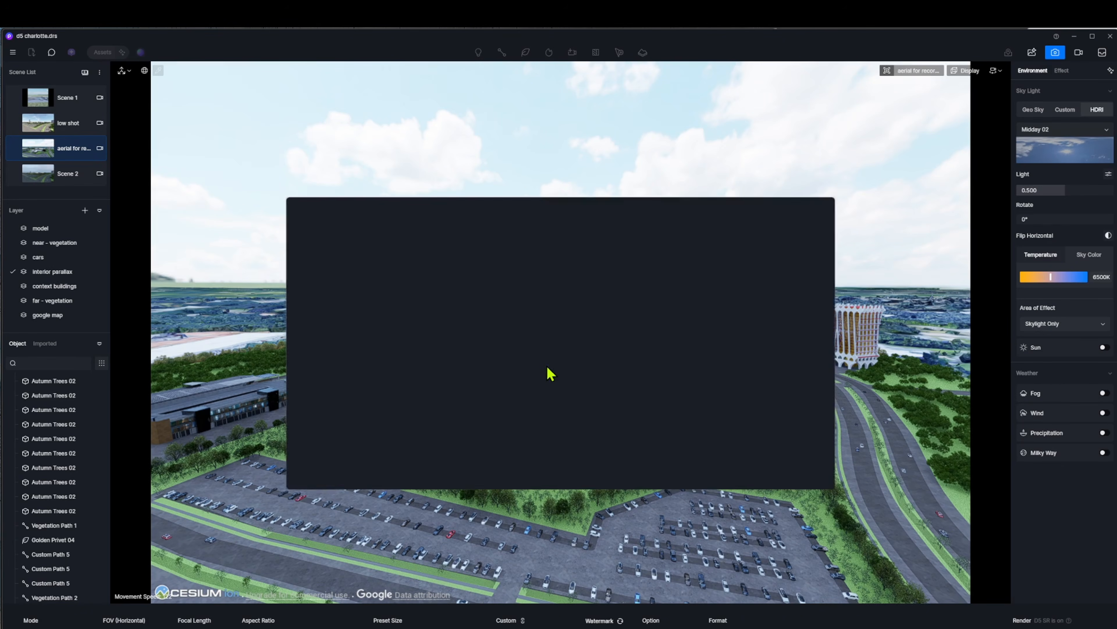
left_click(356, 282)
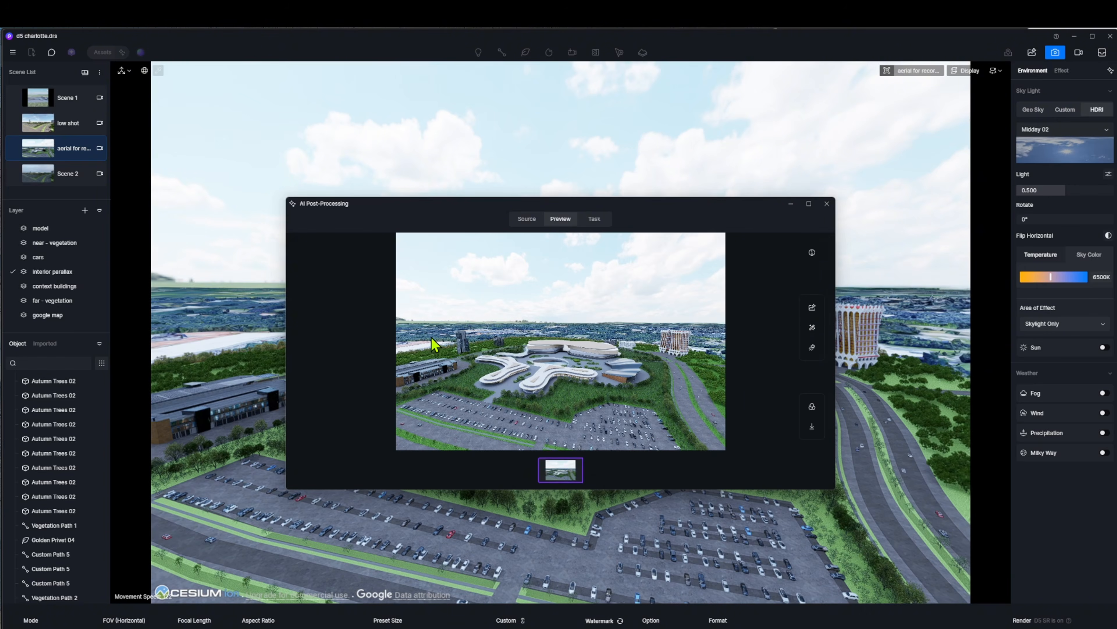
left_click(814, 328)
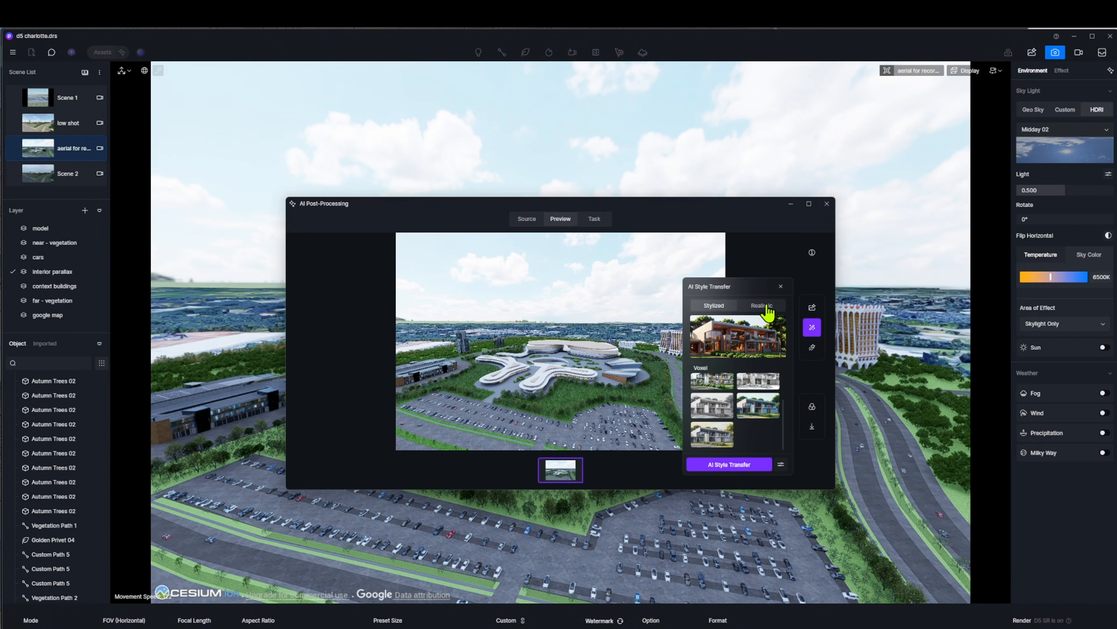
left_click(742, 349)
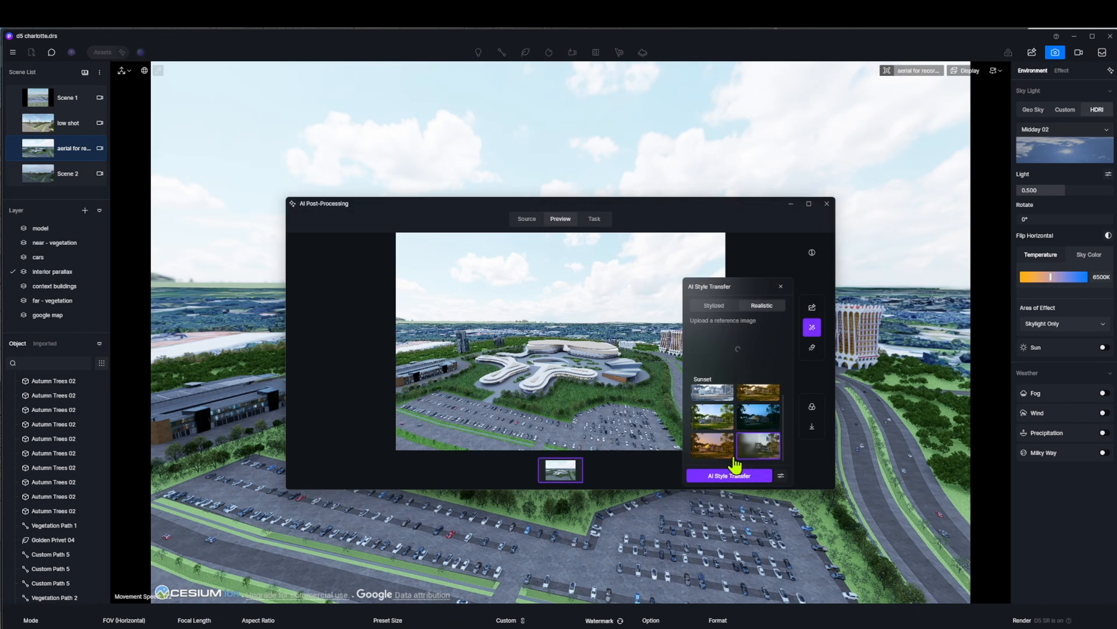
left_click(781, 475)
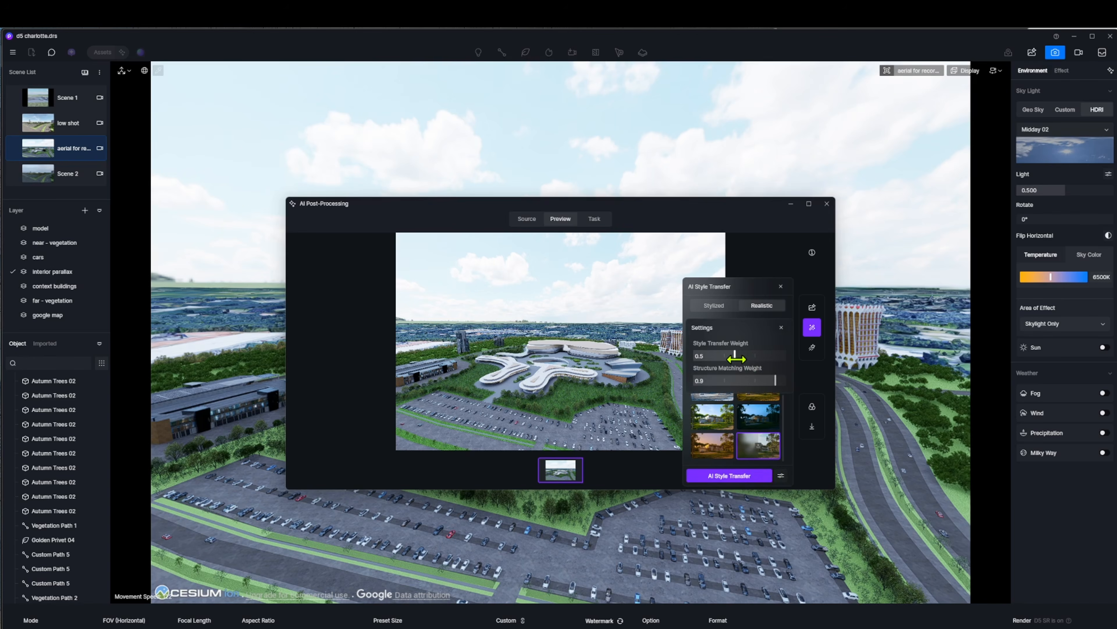
left_click(759, 479)
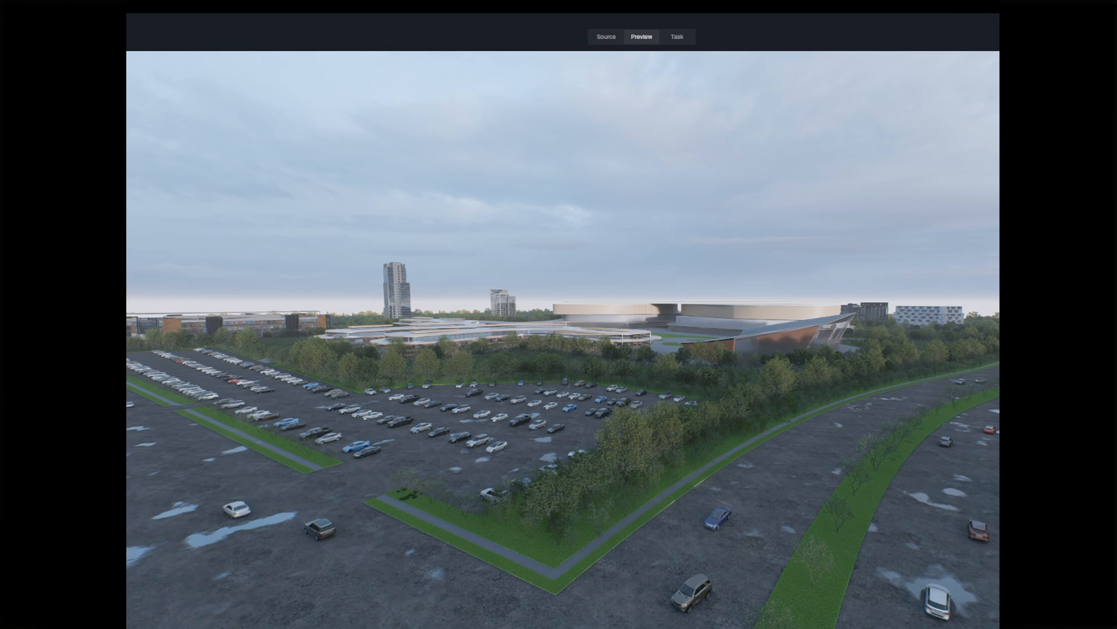
left_click_drag(997, 347, 148, 359)
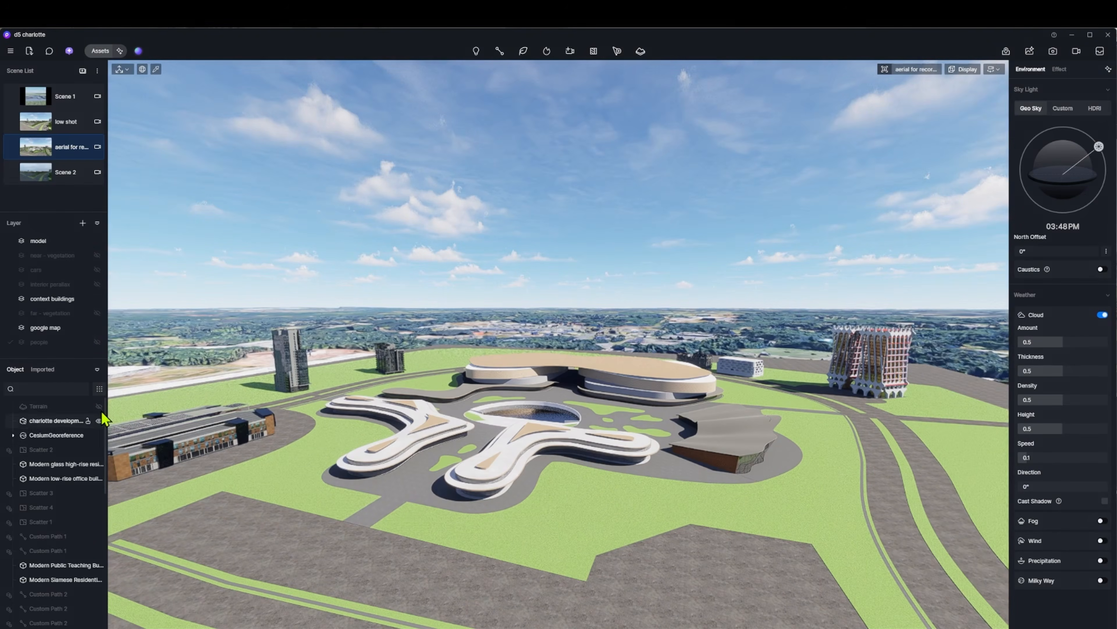
Show the near - vegetation, far - vegetation, cars and people layers in the aerial scene
left_click(97, 313)
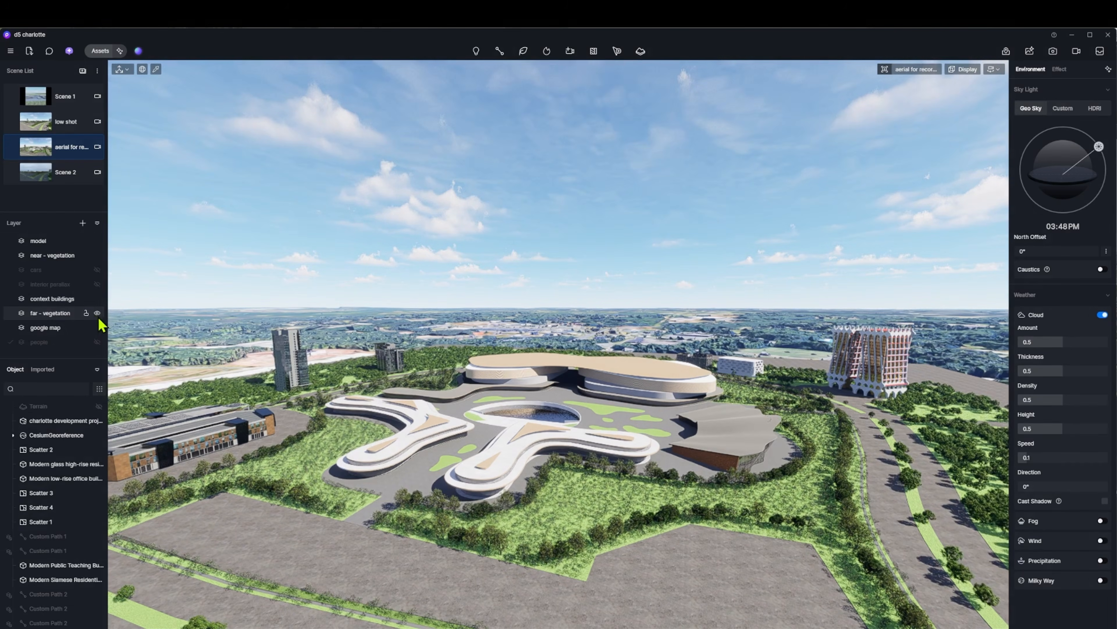
left_click(98, 341)
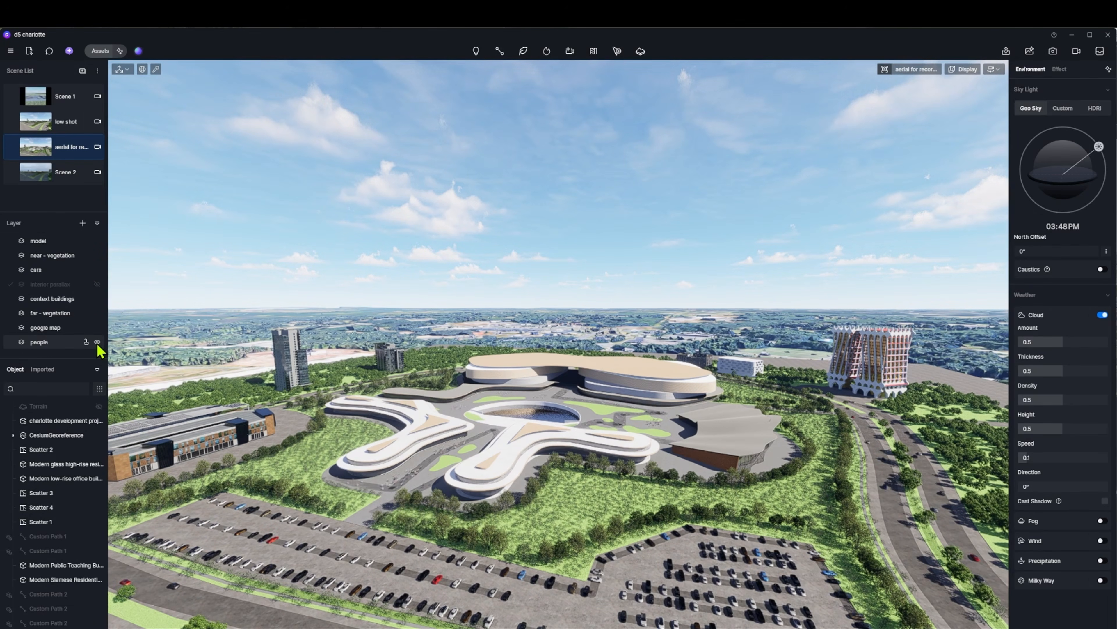